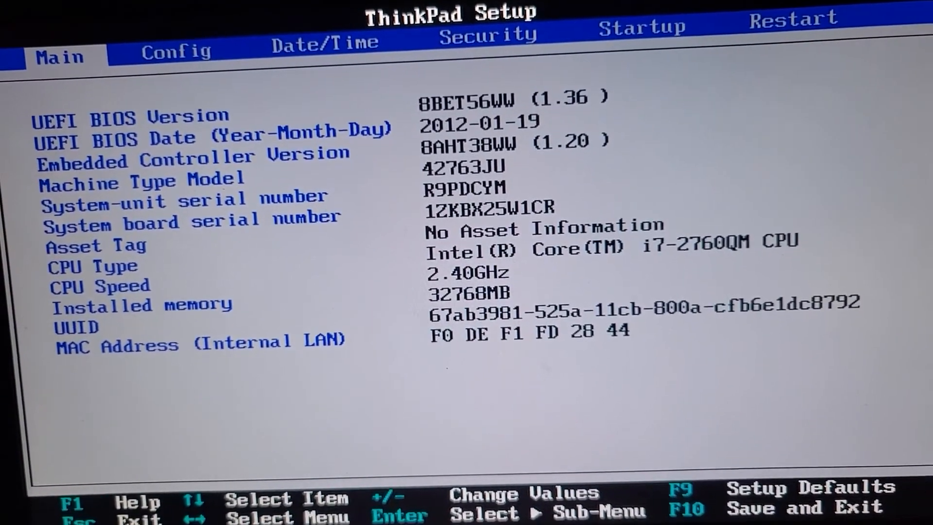
Confirm Core Multi-Processing and Hyper-Threading are both Enabled under Config > CPU.
{"action": "key", "text": "Right"}
{"action": "key", "text": "Down"}
{"action": "key", "text": "Down"}
{"action": "key", "text": "Down"}
{"action": "key", "text": "Down"}
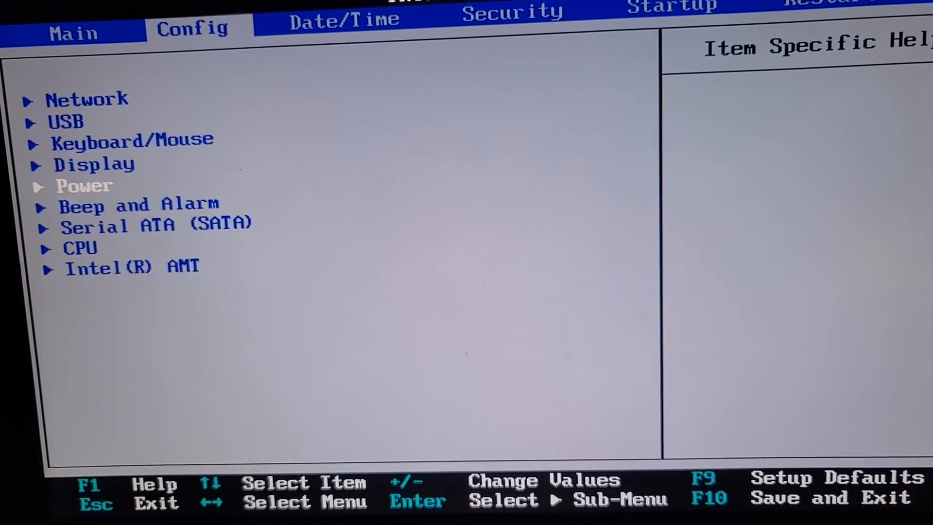
{"action": "key", "text": "Down"}
{"action": "key", "text": "Down"}
{"action": "key", "text": "Down"}
{"action": "key", "text": "Return"}
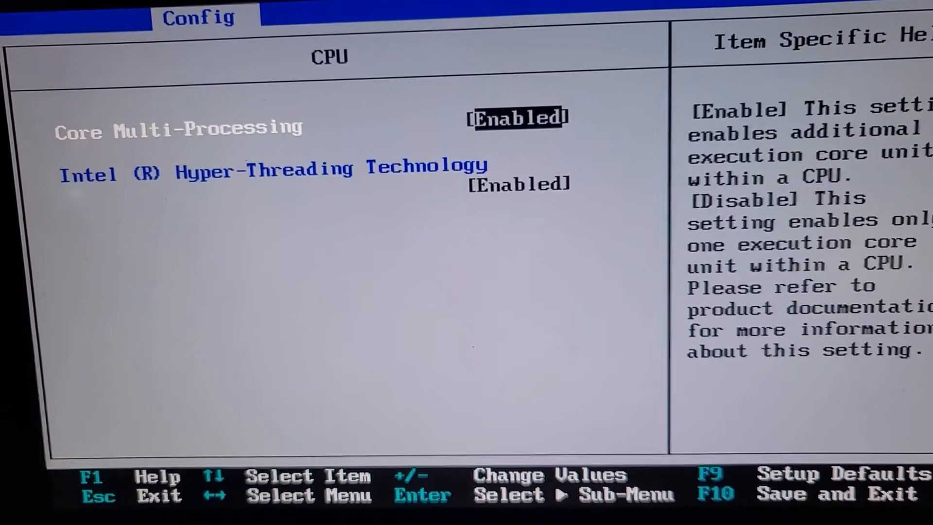
{"action": "key", "text": "Down"}
{"action": "key", "text": "Up"}
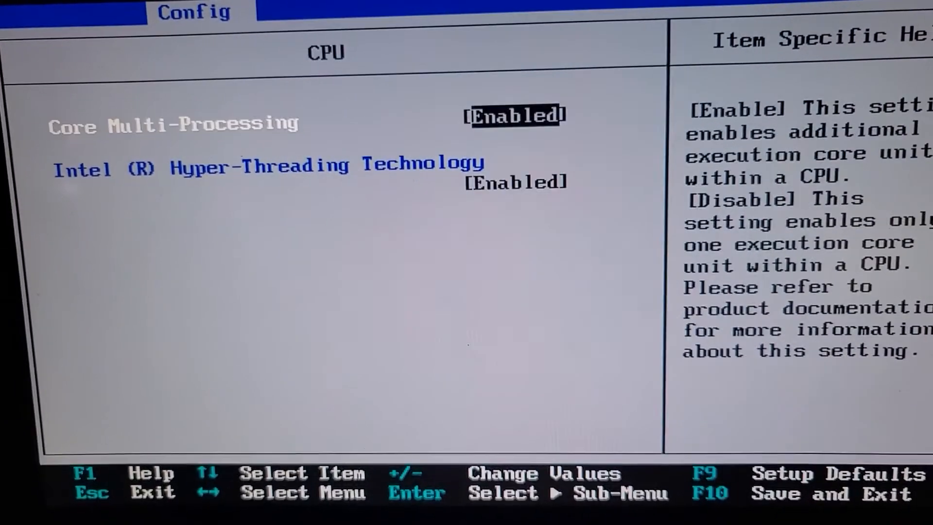
{"action": "key", "text": "Down"}
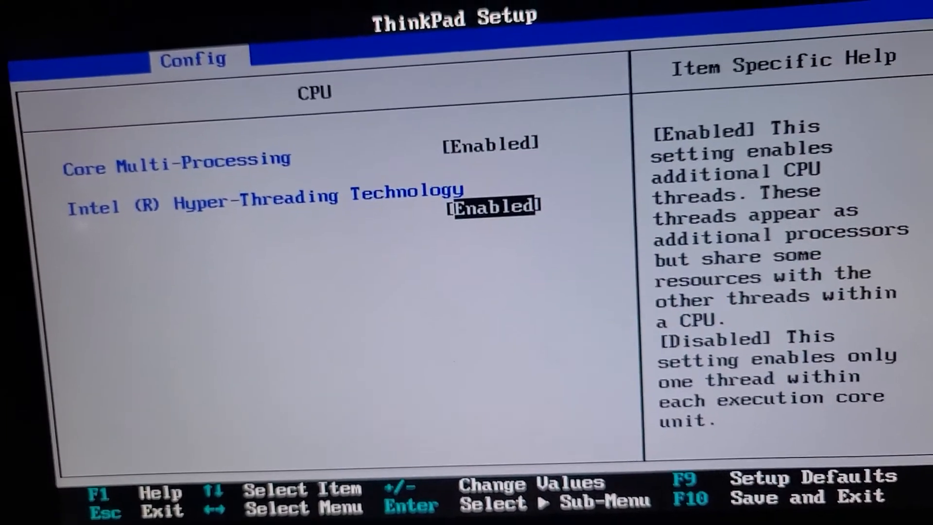
{"action": "key", "text": "Escape"}
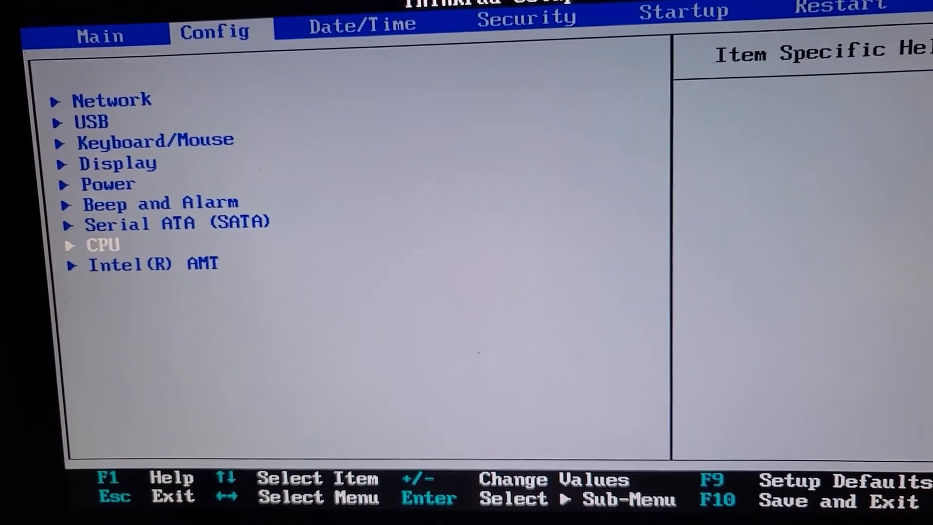
Open the Virtualization settings on the Security page.
{"action": "key", "text": "Right"}
{"action": "key", "text": "Right"}
{"action": "key", "text": "Down"}
{"action": "key", "text": "Down"}
{"action": "key", "text": "Down"}
{"action": "key", "text": "Down"}
{"action": "key", "text": "Down"}
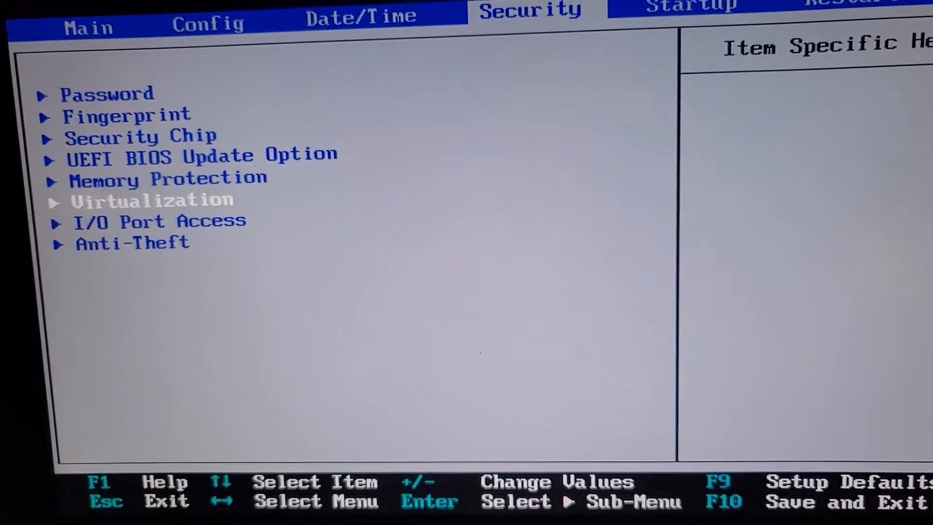
{"action": "key", "text": "Return"}
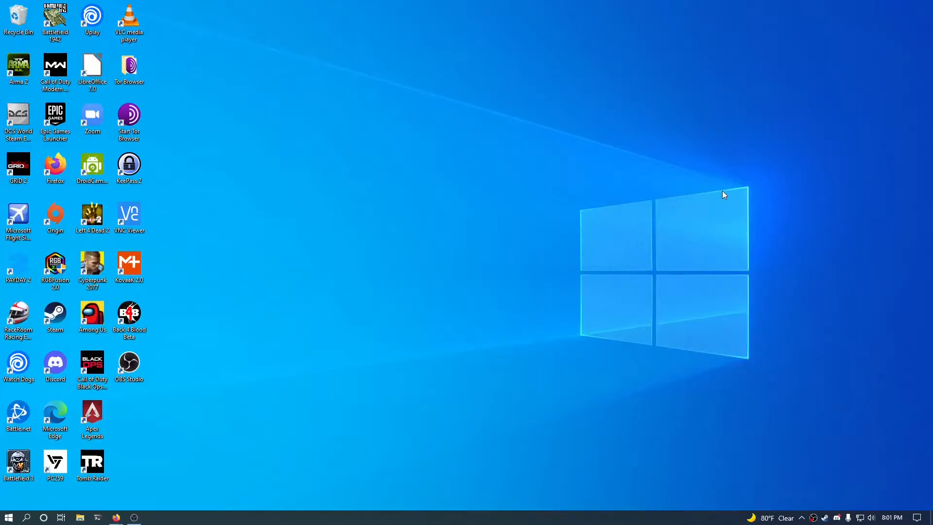
{"action": "right_click", "coordinate": [278, 521]}
{"action": "left_click", "coordinate": [294, 467]}
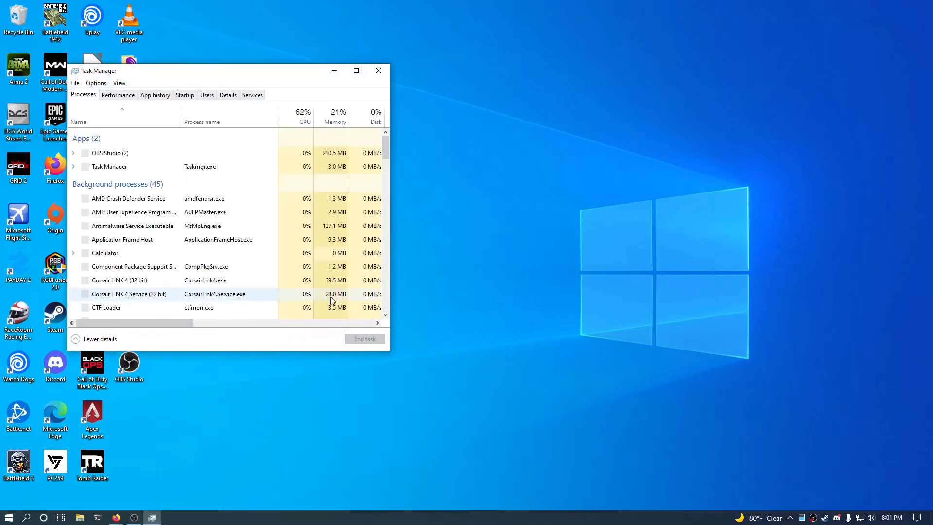
{"action": "left_click", "coordinate": [118, 95]}
{"action": "left_click_drag", "start_coordinate": [224, 72], "coordinate": [412, 65]}
{"action": "left_click", "coordinate": [305, 118]}
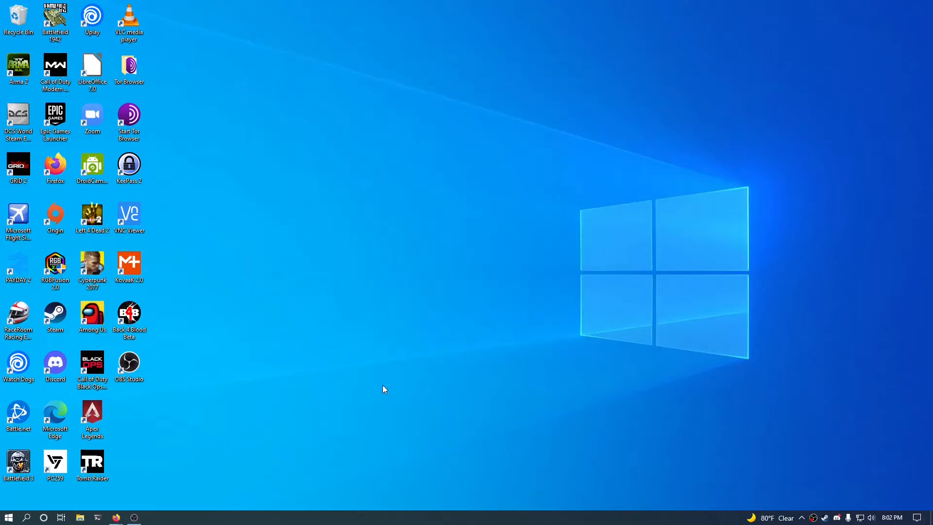
Download the VirtualBox 6.1.26 Windows hosts installer from virtualbox.org and run it.
{"action": "left_click", "coordinate": [116, 517]}
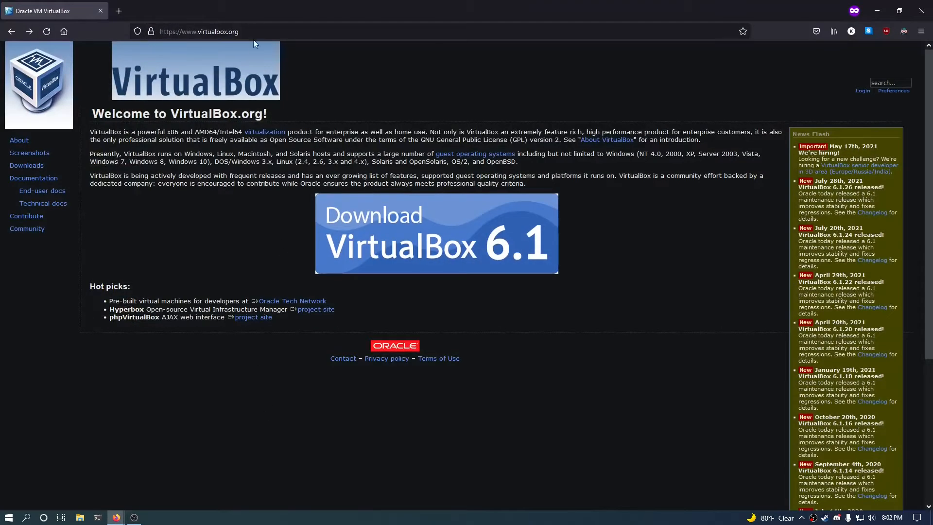
{"action": "left_click", "coordinate": [26, 167]}
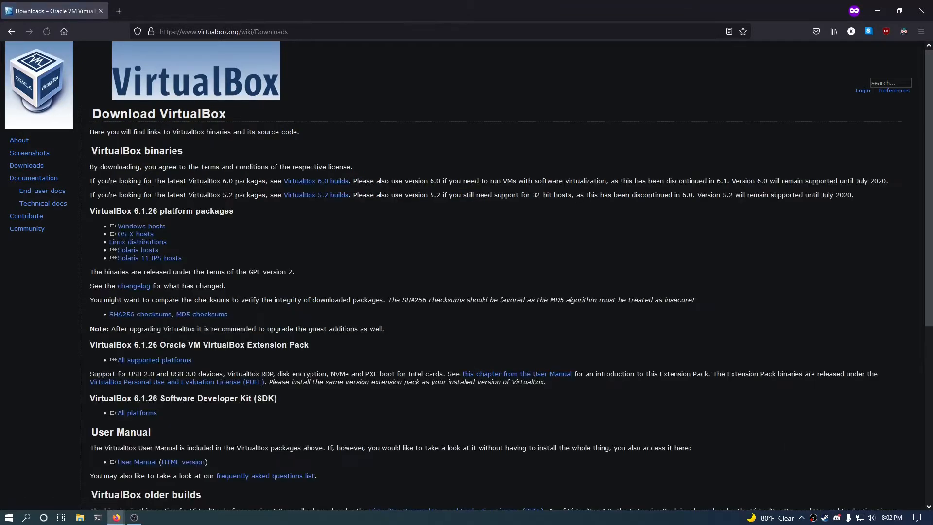
{"action": "scroll", "coordinate": [225, 217], "scroll_direction": "down", "scroll_amount": 8}
{"action": "scroll", "coordinate": [226, 217], "scroll_direction": "up", "scroll_amount": 8}
{"action": "left_click", "coordinate": [133, 227]}
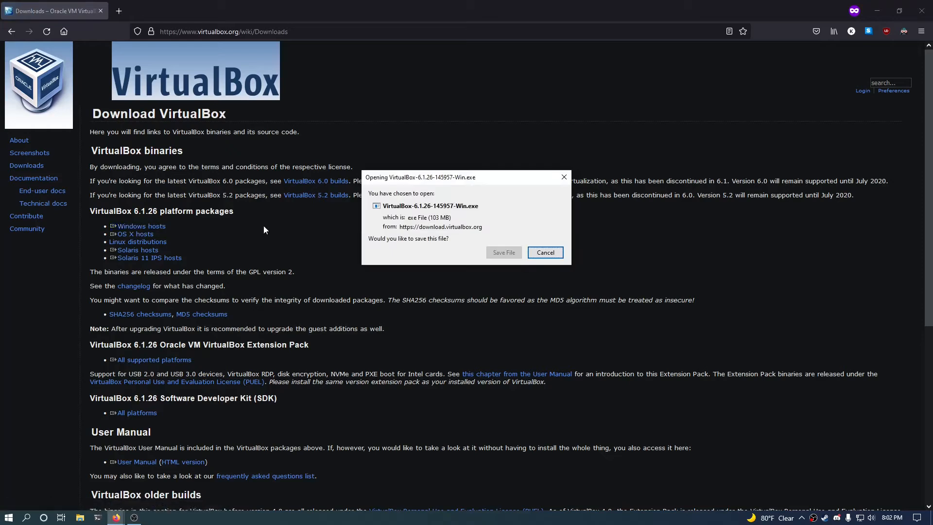
{"action": "left_click", "coordinate": [502, 253]}
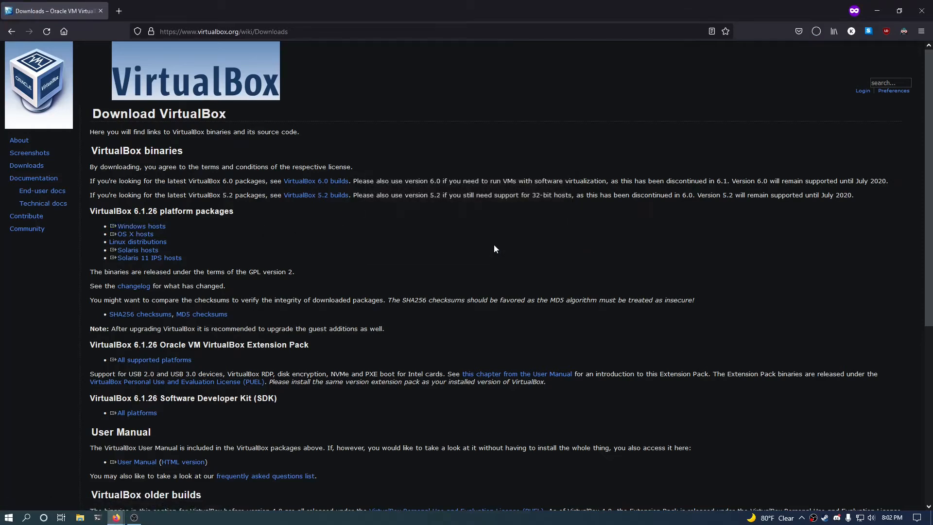
{"action": "left_click", "coordinate": [815, 33]}
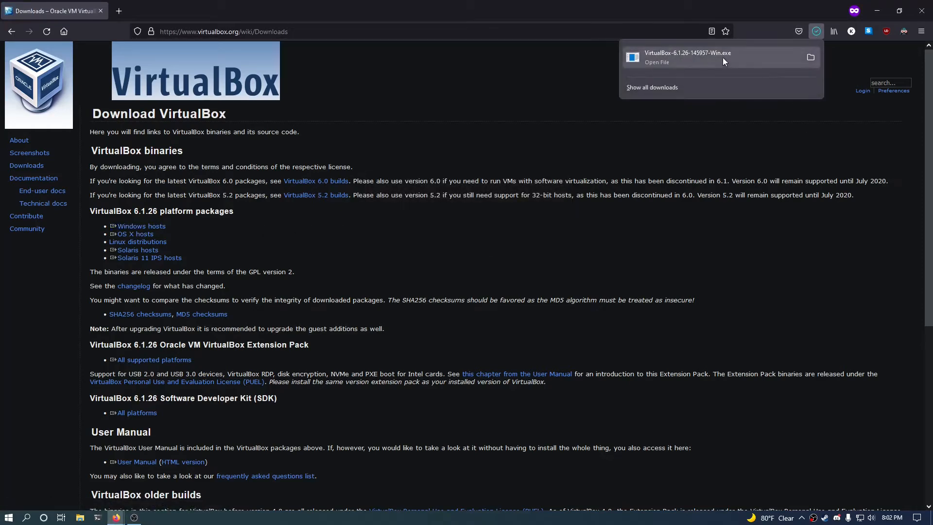
{"action": "left_click", "coordinate": [722, 58]}
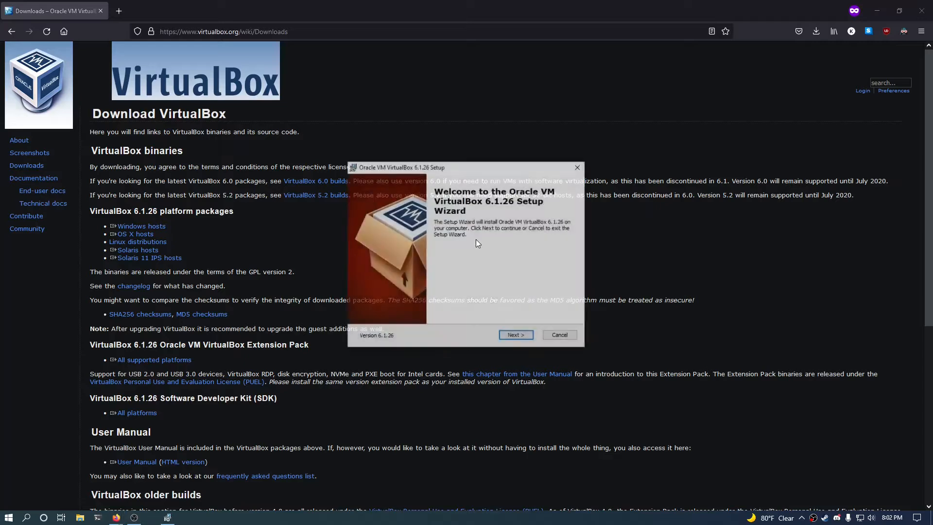
Install VirtualBox 6.1.26 with default options and the Oracle driver, then close Firefox.
{"action": "left_click", "coordinate": [517, 335]}
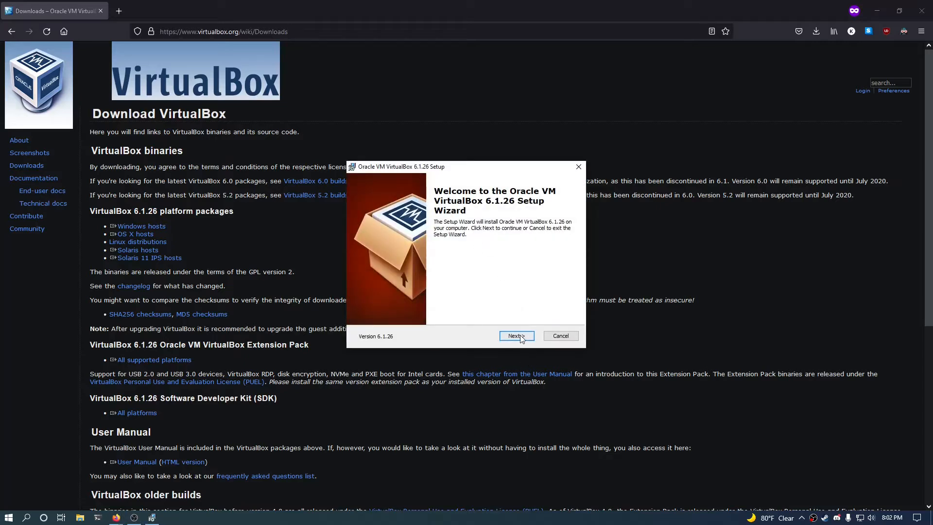
{"action": "left_click", "coordinate": [516, 336]}
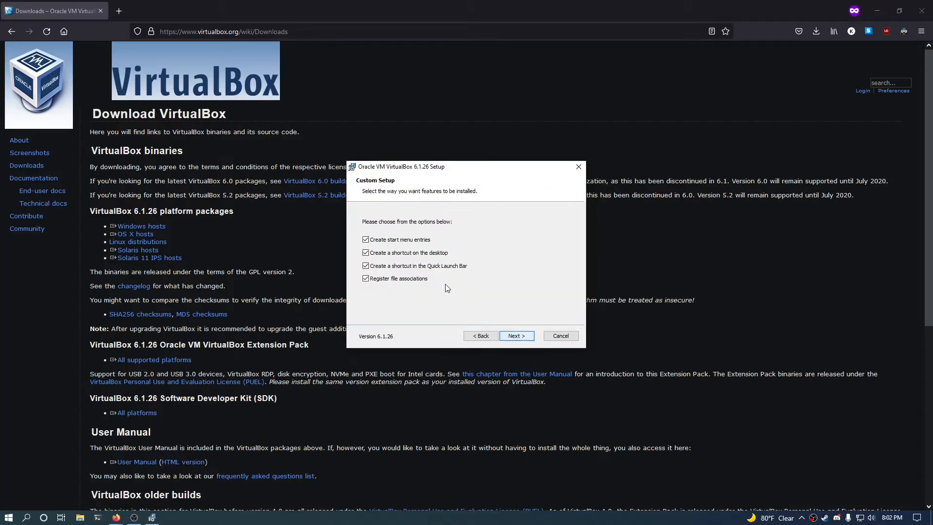
{"action": "left_click", "coordinate": [516, 335]}
{"action": "left_click", "coordinate": [515, 336]}
{"action": "left_click", "coordinate": [508, 334]}
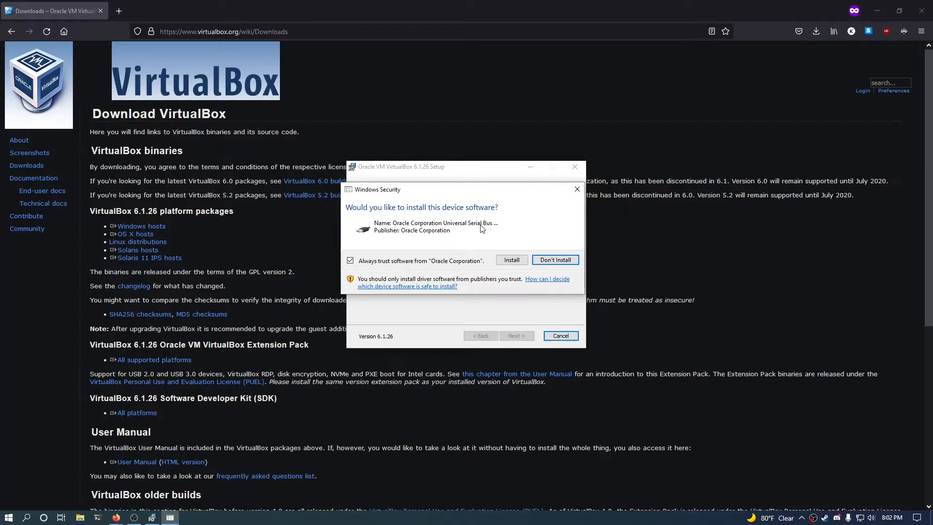
{"action": "left_click", "coordinate": [512, 260]}
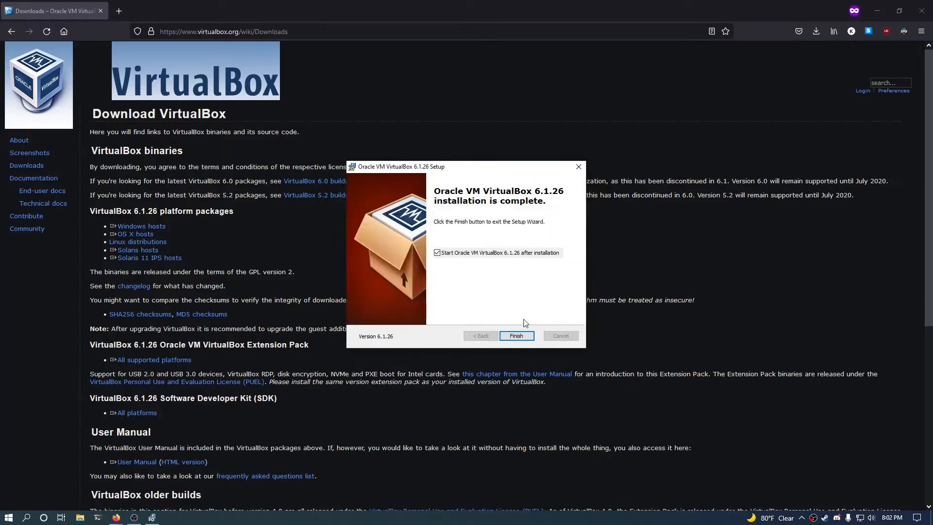
{"action": "left_click", "coordinate": [528, 336]}
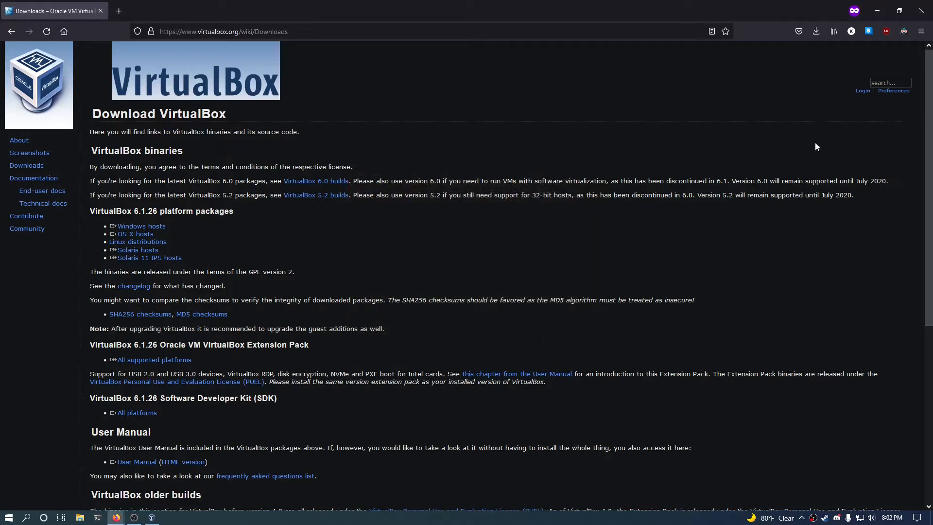
{"action": "left_click", "coordinate": [922, 11]}
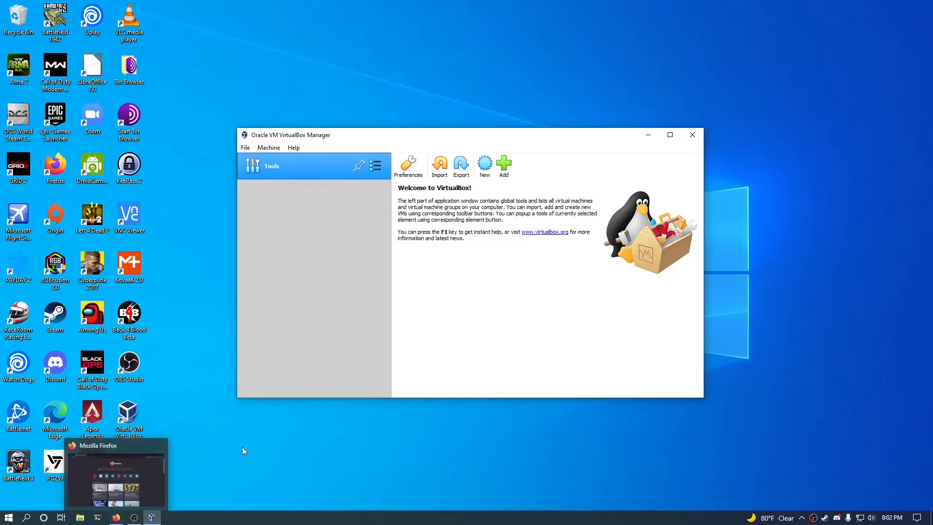
Download debian-11.0.0-amd64-netinst.iso from the debian.org homepage.
{"action": "left_click", "coordinate": [116, 517]}
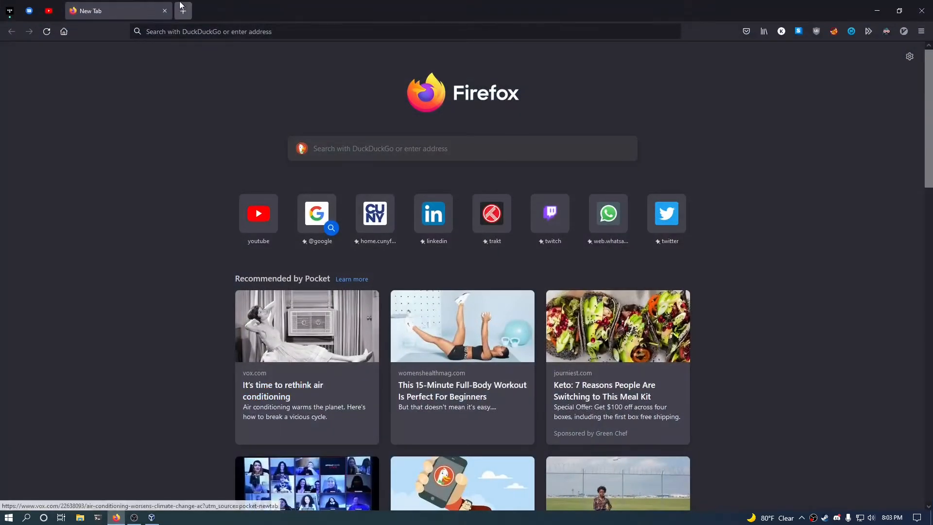
{"action": "left_click", "coordinate": [185, 31]}
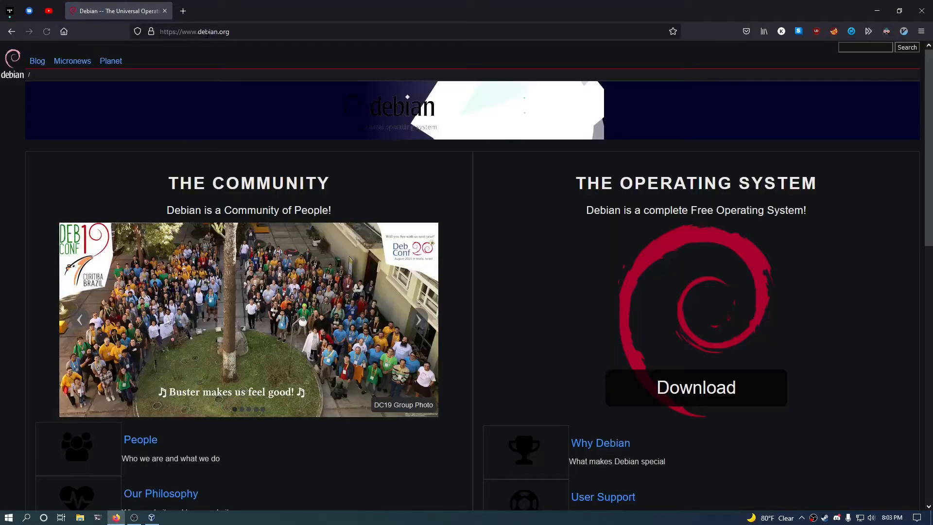
{"action": "scroll", "coordinate": [444, 94], "scroll_direction": "down", "scroll_amount": 2}
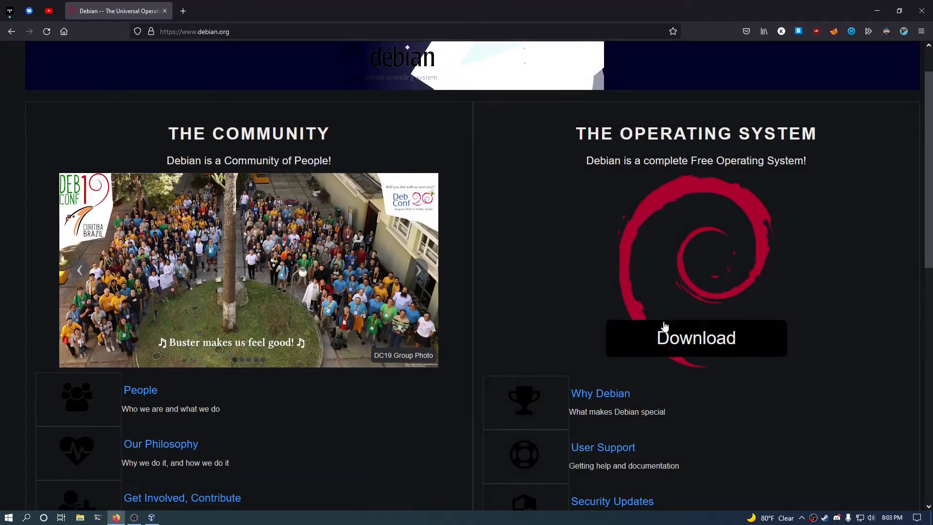
{"action": "left_click", "coordinate": [664, 333]}
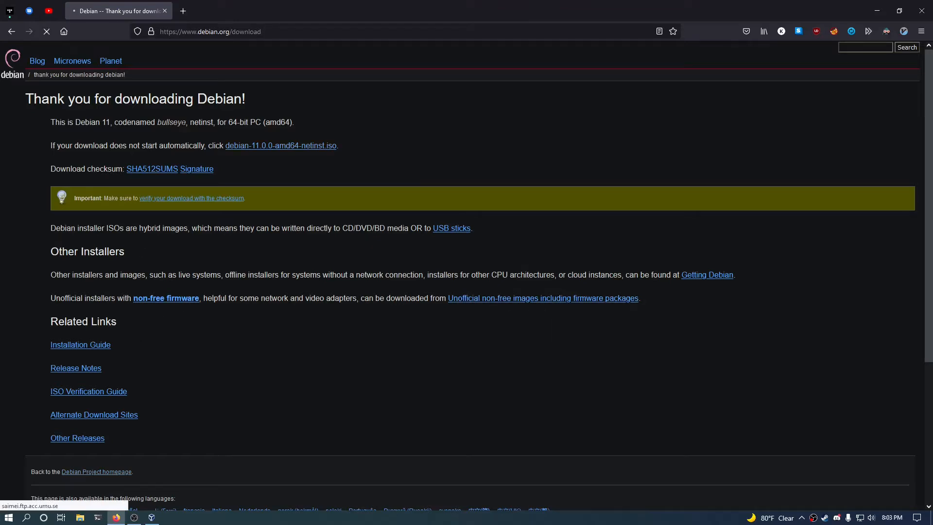
{"action": "scroll", "coordinate": [301, 162], "scroll_direction": "down", "scroll_amount": 3}
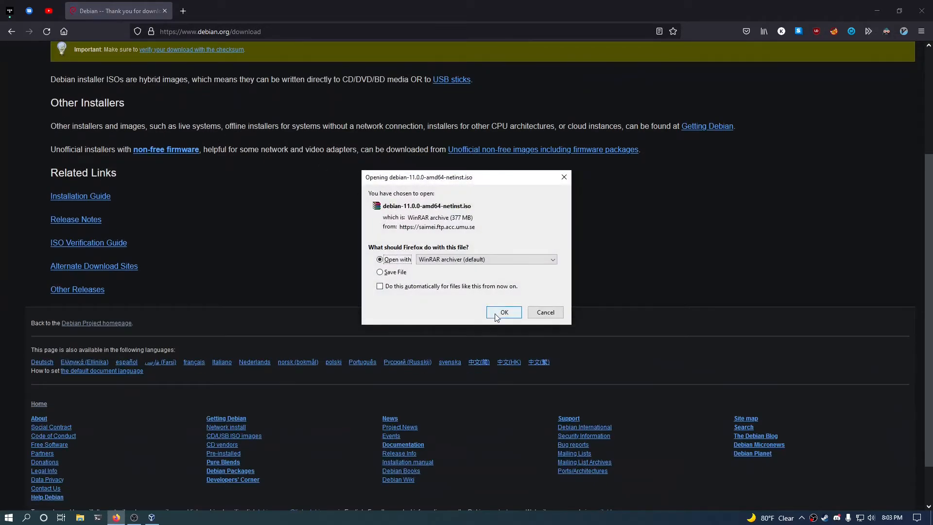
{"action": "left_click", "coordinate": [496, 313]}
{"action": "scroll", "coordinate": [549, 292], "scroll_direction": "up", "scroll_amount": 3}
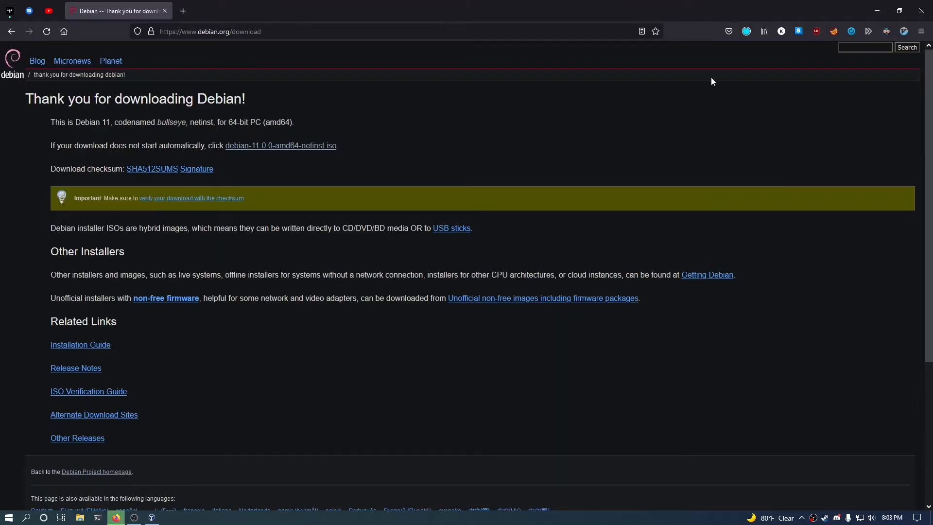
Open the downloaded ISO, close the WinRAR viewer, and return to VirtualBox Manager.
{"action": "left_click", "coordinate": [746, 32]}
{"action": "left_click", "coordinate": [747, 31]}
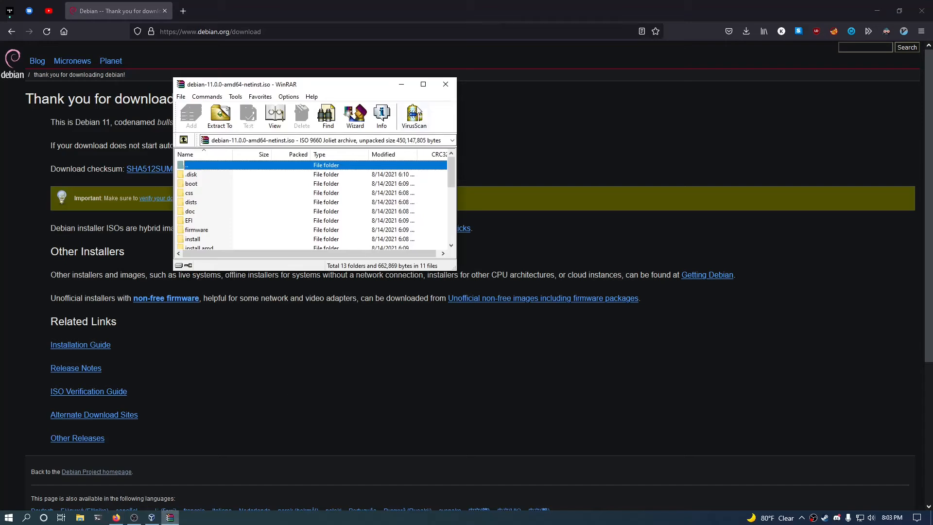
{"action": "left_click", "coordinate": [446, 85]}
{"action": "left_click", "coordinate": [152, 517]}
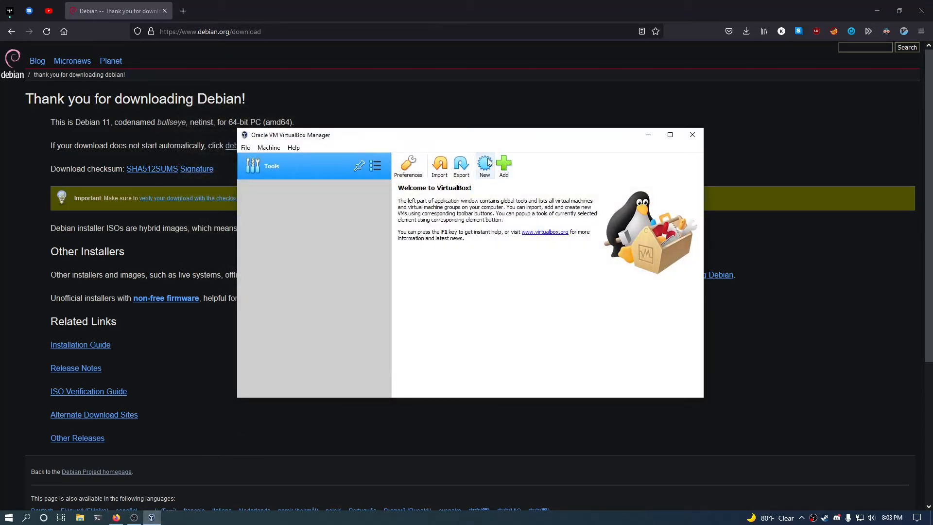
Start a new machine named debian-learnlinux and review its machine folder path.
{"action": "left_click", "coordinate": [485, 165]}
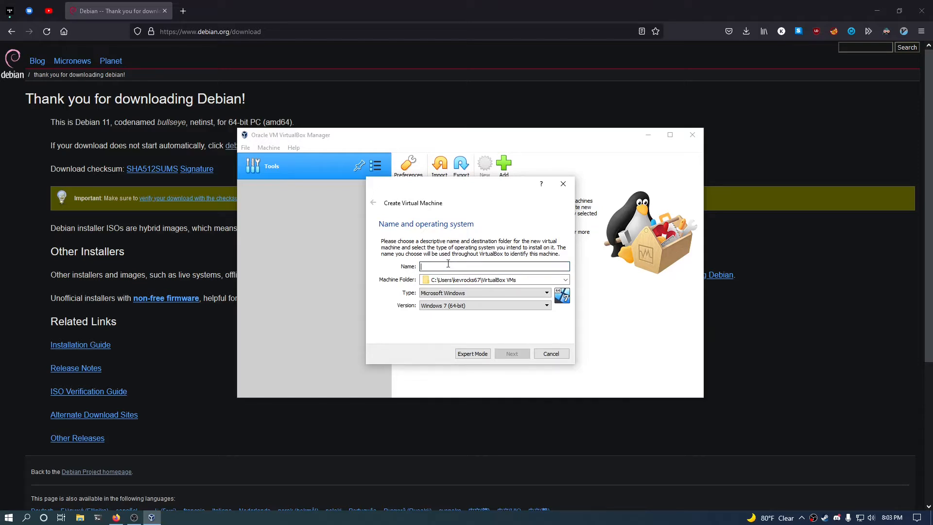
{"action": "type", "text": "debian-learnlinux"}
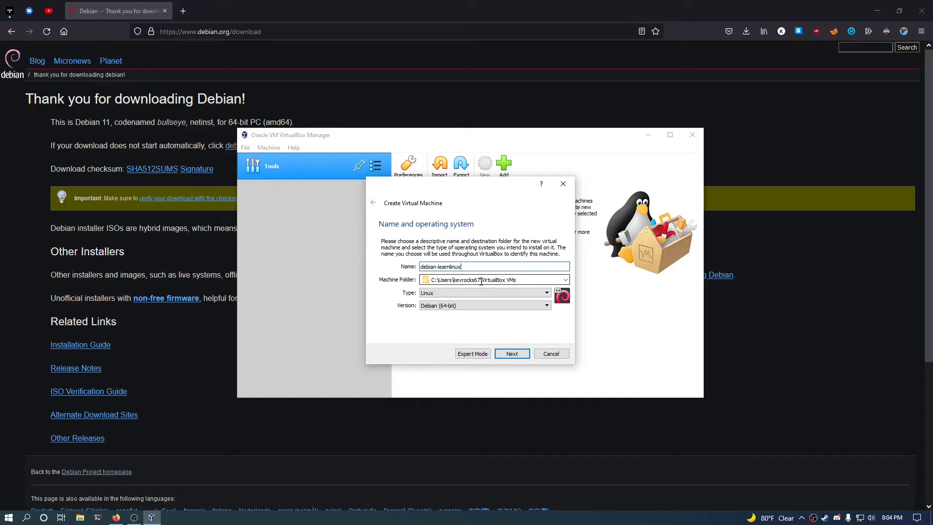
{"action": "left_click_drag", "start_coordinate": [475, 279], "coordinate": [415, 280]}
{"action": "left_click", "coordinate": [516, 281]}
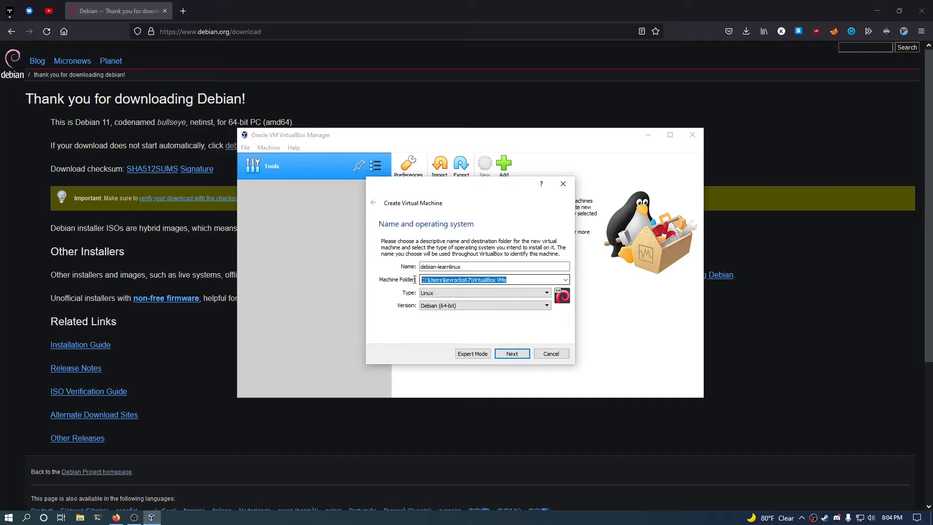
{"action": "left_click", "coordinate": [511, 277]}
{"action": "left_click_drag", "start_coordinate": [516, 280], "coordinate": [364, 278]}
{"action": "left_click", "coordinate": [516, 280]}
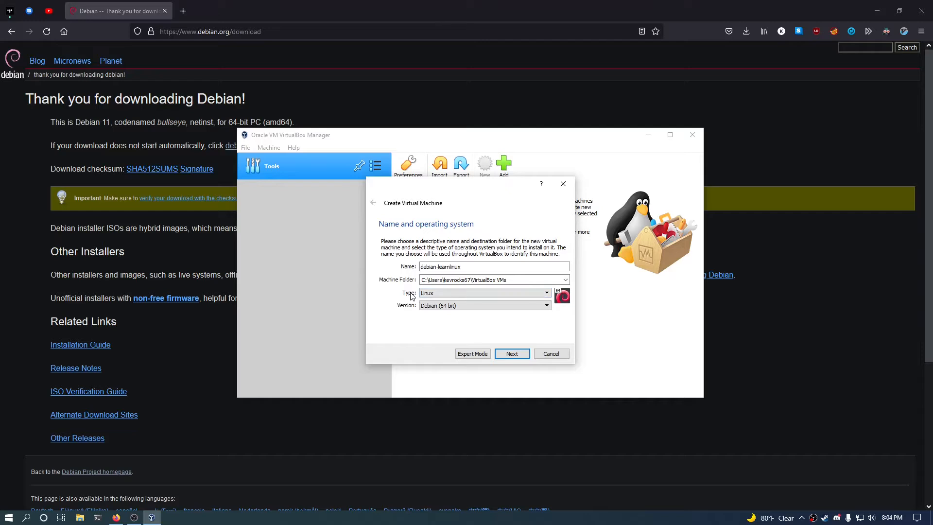
Keep type Linux and version Debian (64-bit) for the new machine.
{"action": "left_click", "coordinate": [453, 293]}
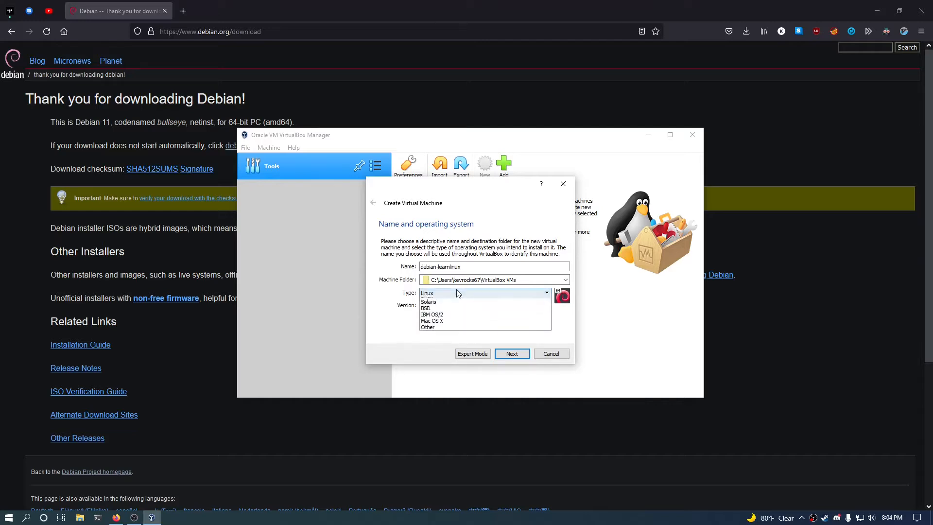
{"action": "left_click", "coordinate": [457, 297]}
{"action": "left_click", "coordinate": [466, 307]}
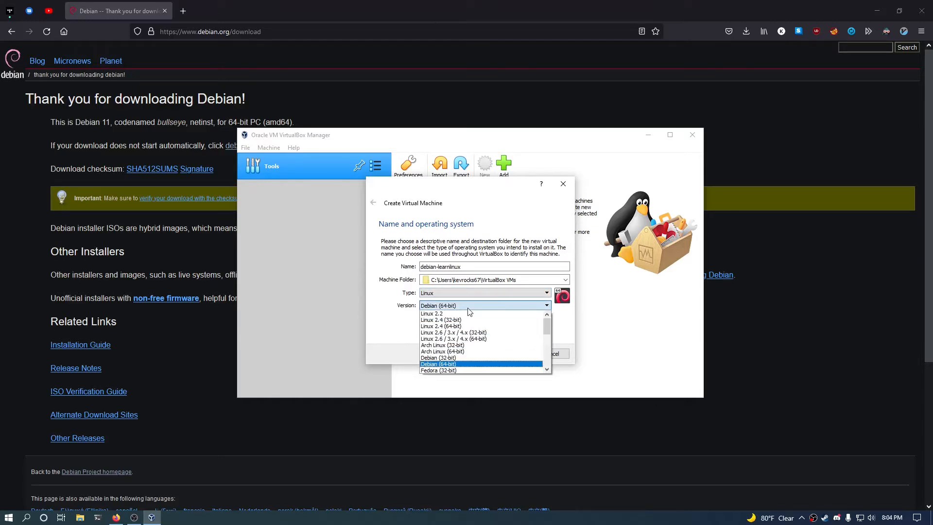
{"action": "left_click", "coordinate": [470, 310]}
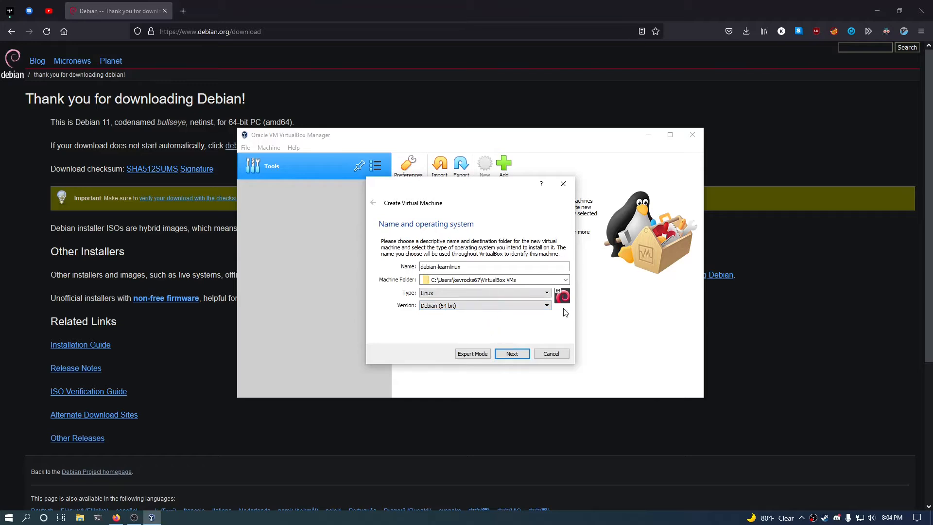
{"action": "left_click", "coordinate": [520, 308]}
{"action": "left_click", "coordinate": [512, 354]}
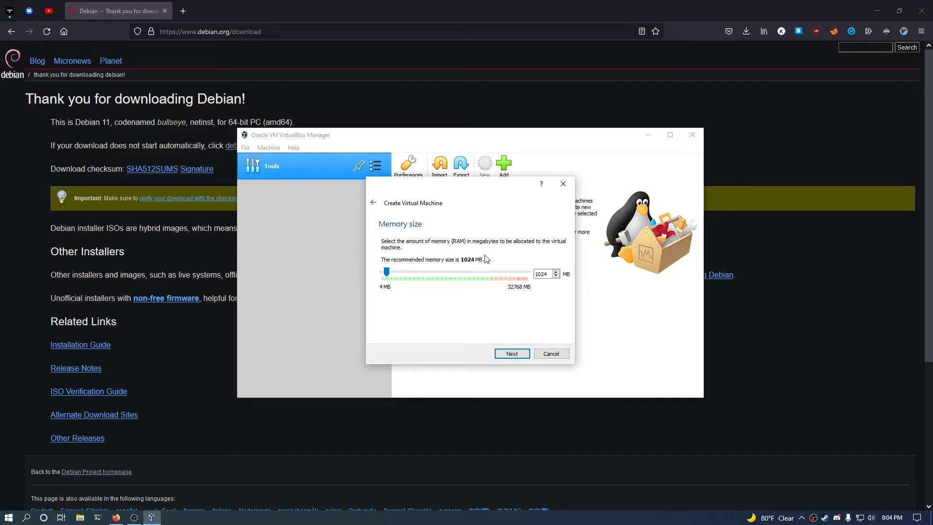
Check Task Manager's Memory page showing 32.0 GB on the host, then return to VirtualBox.
{"action": "right_click", "coordinate": [462, 515]}
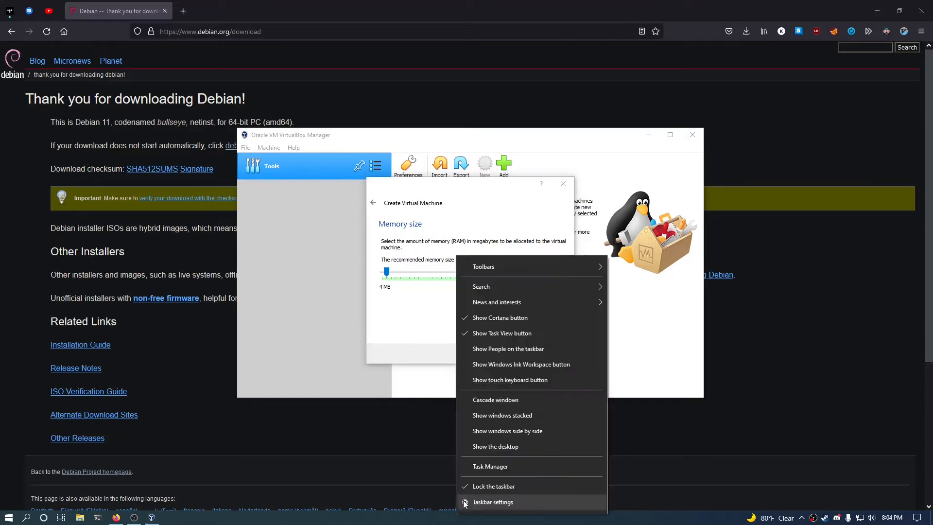
{"action": "left_click", "coordinate": [490, 462]}
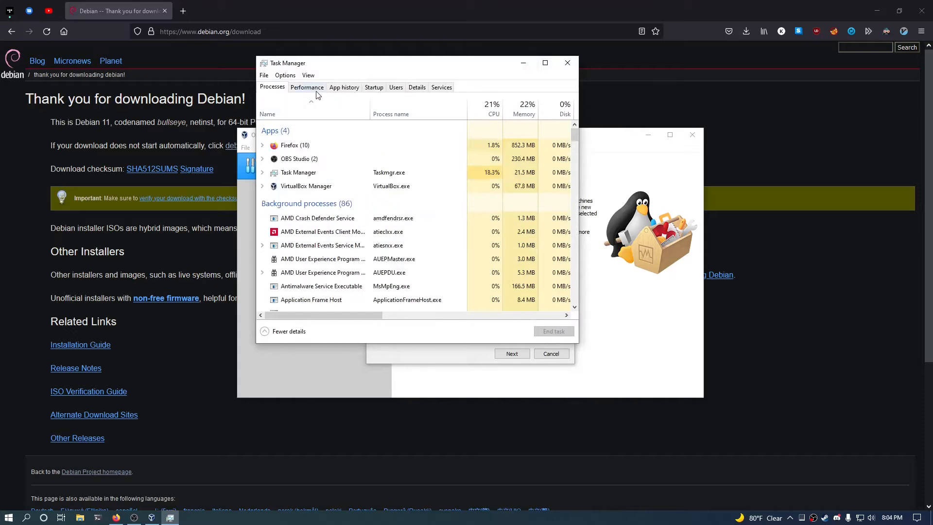
{"action": "left_click", "coordinate": [306, 87]}
{"action": "left_click", "coordinate": [299, 134]}
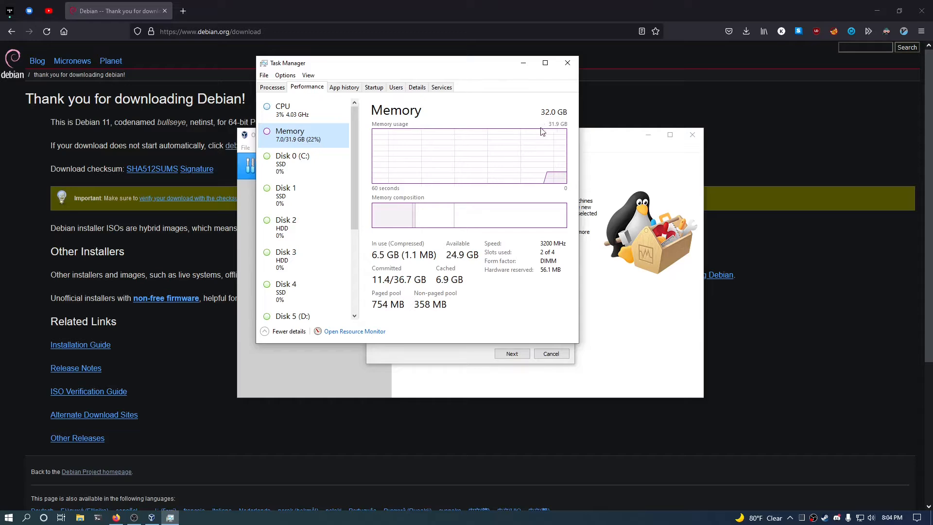
{"action": "left_click", "coordinate": [446, 354]}
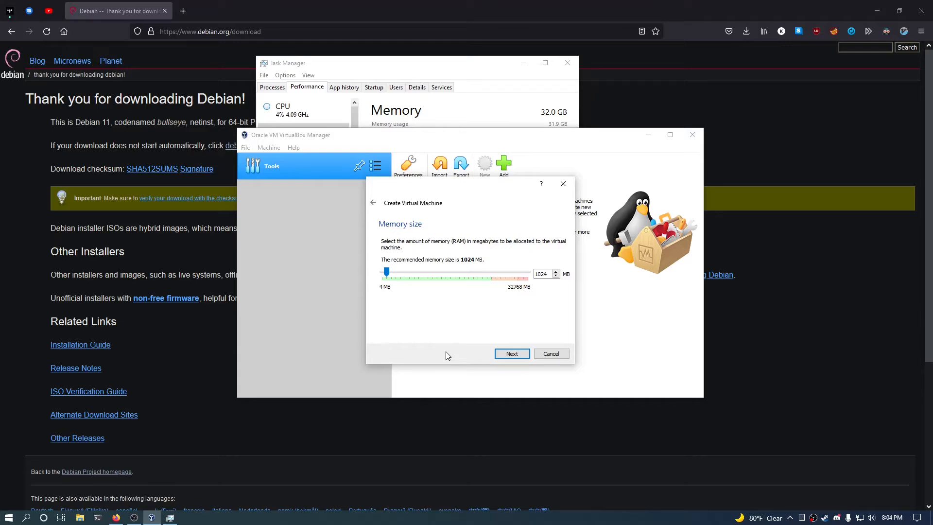
Set the VM memory slider to 2048 MB and go on to the hard disk step.
{"action": "left_click_drag", "start_coordinate": [387, 272], "coordinate": [392, 272]}
{"action": "left_click", "coordinate": [512, 354]}
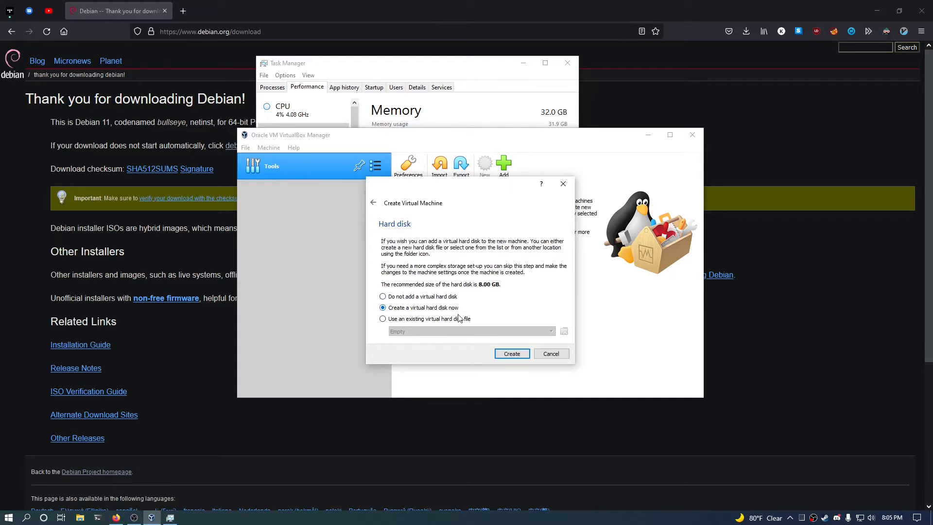
Create a dynamically allocated 50 GB VDI disk for debian-learnlinux.
{"action": "left_click", "coordinate": [513, 354]}
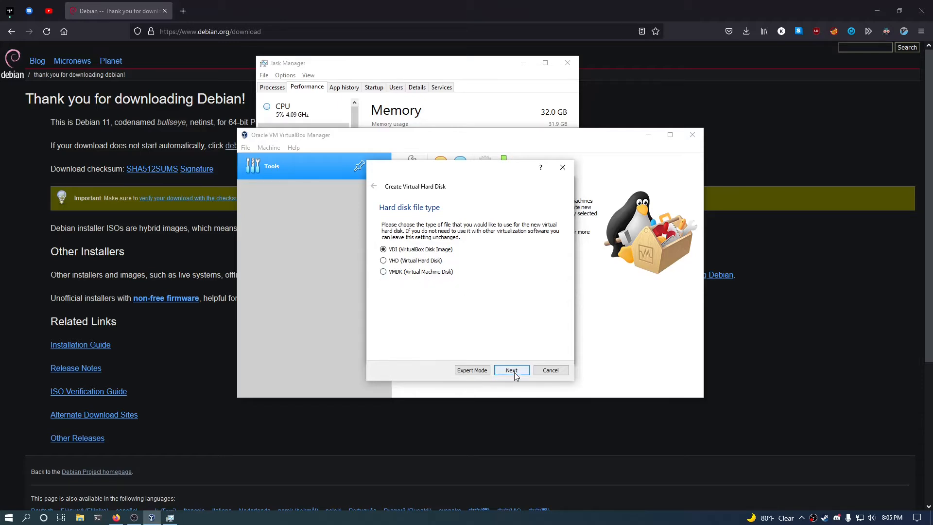
{"action": "left_click", "coordinate": [514, 373]}
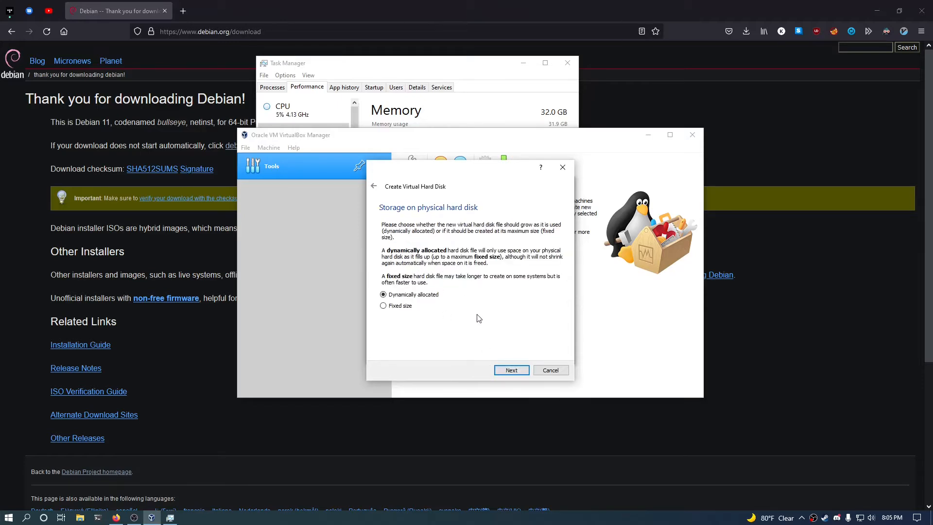
{"action": "left_click", "coordinate": [515, 370]}
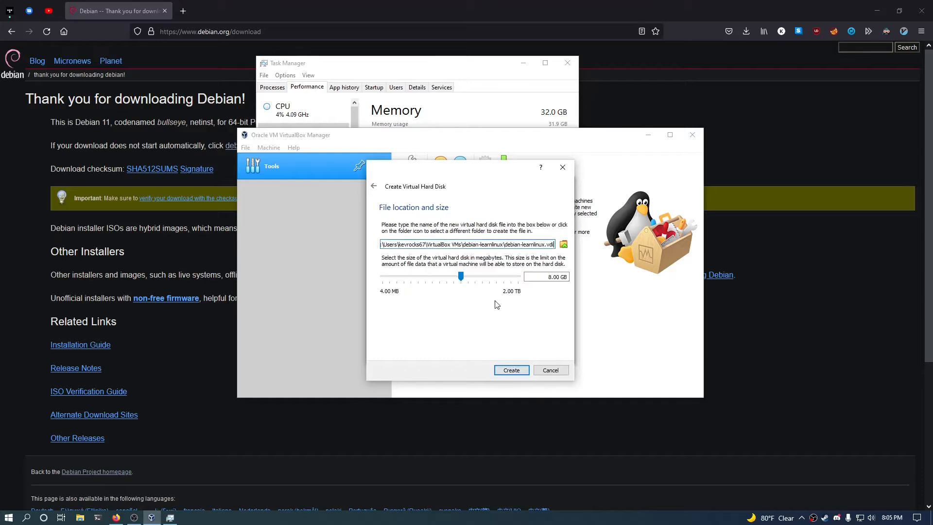
{"action": "left_click", "coordinate": [549, 277]}
{"action": "key", "text": "Delete"}
{"action": "type", "text": "50"}
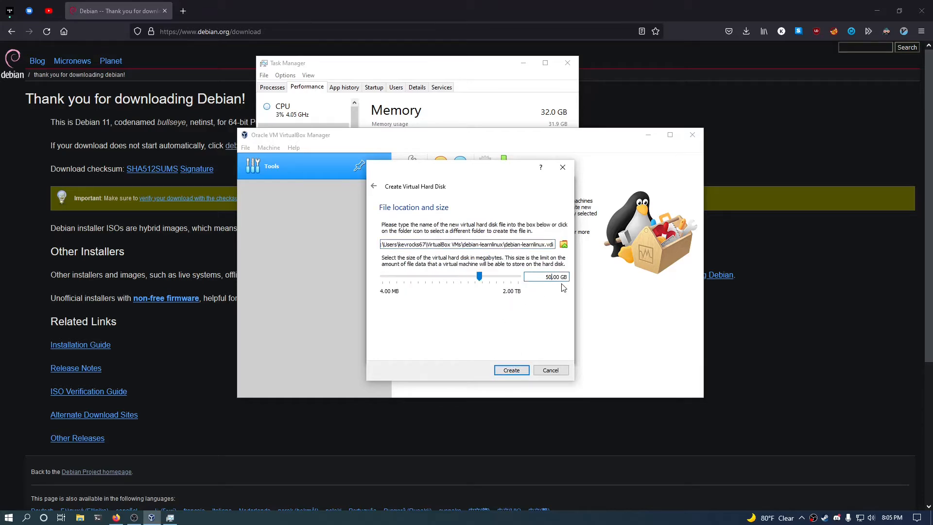
{"action": "left_click", "coordinate": [511, 370]}
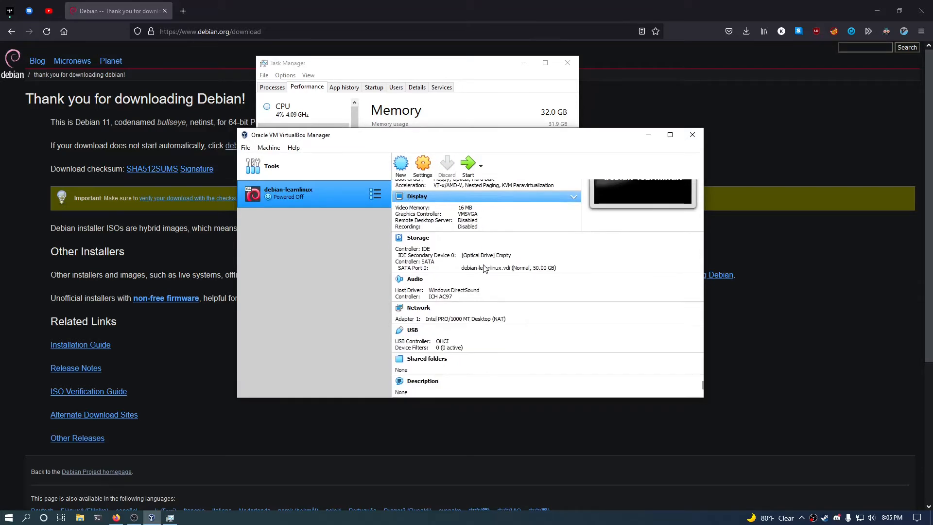
Start debian-learnlinux with debian-11.0.0-amd64-netinst.iso added as the start-up disk.
{"action": "left_click", "coordinate": [471, 174]}
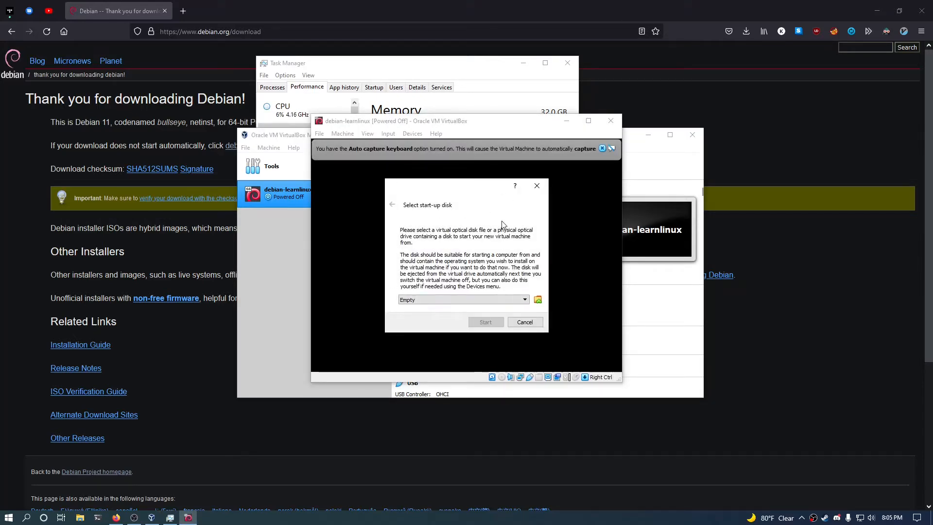
{"action": "left_click", "coordinate": [524, 300]}
{"action": "left_click", "coordinate": [538, 300]}
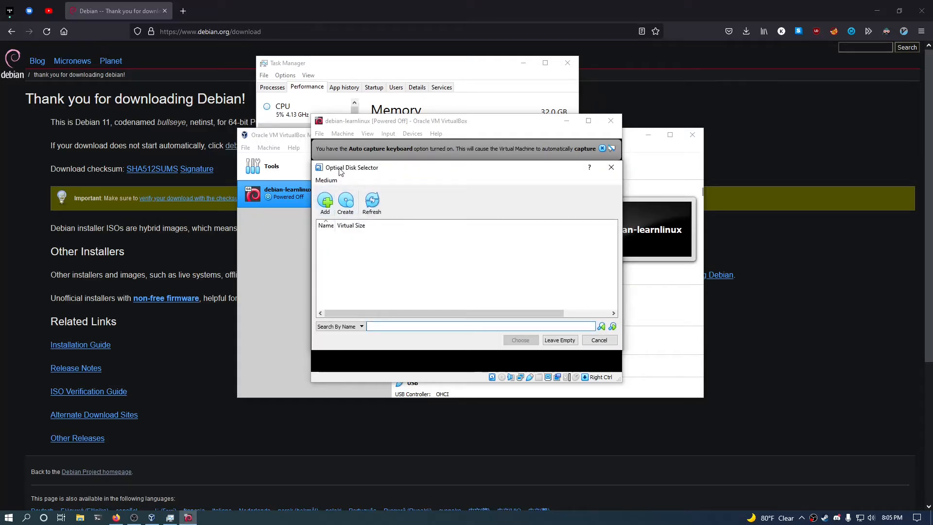
{"action": "left_click", "coordinate": [325, 202]}
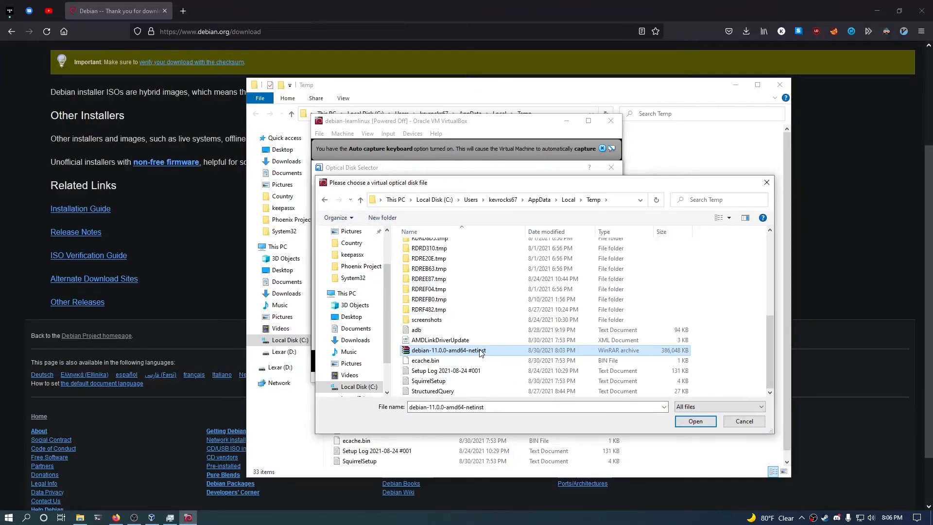
{"action": "double_click", "coordinate": [480, 351]}
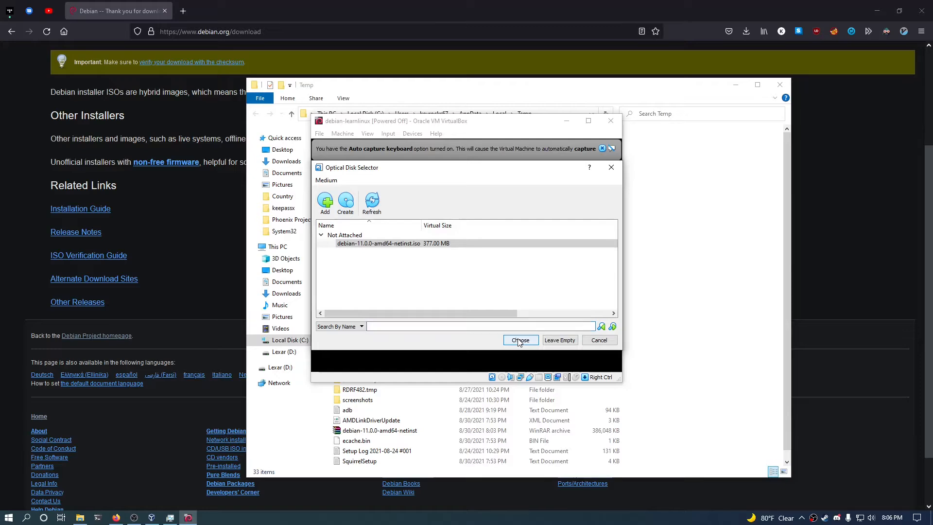
{"action": "left_click", "coordinate": [520, 341]}
{"action": "left_click", "coordinate": [482, 322]}
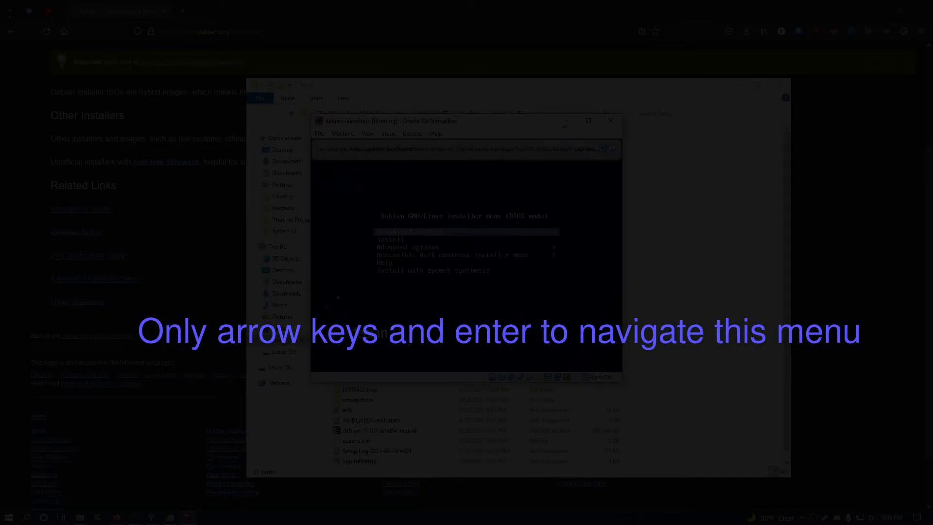
Maximize the VM window and launch the Graphical install option.
{"action": "left_click", "coordinate": [589, 121]}
{"action": "key", "text": "Down"}
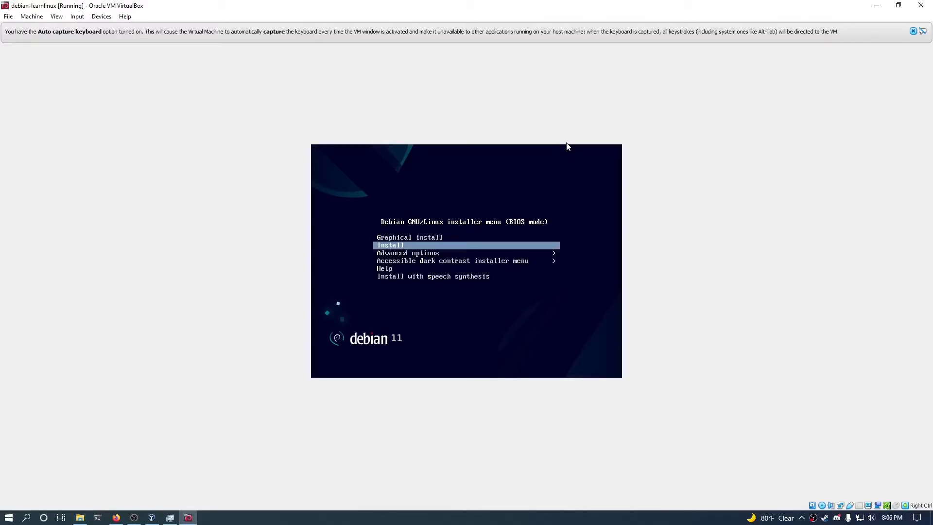
{"action": "key", "text": "Up"}
{"action": "key", "text": "Return"}
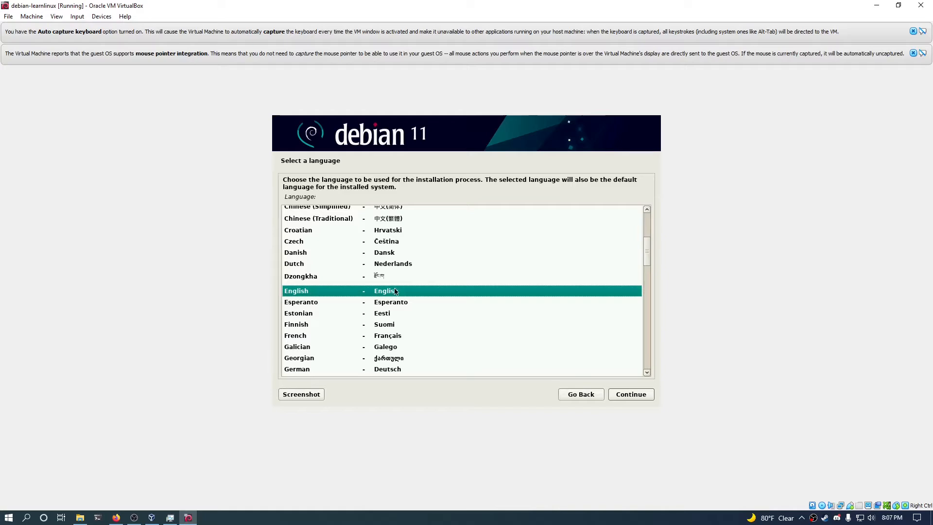
Accept English, United States and the American English keymap.
{"action": "left_click", "coordinate": [627, 394]}
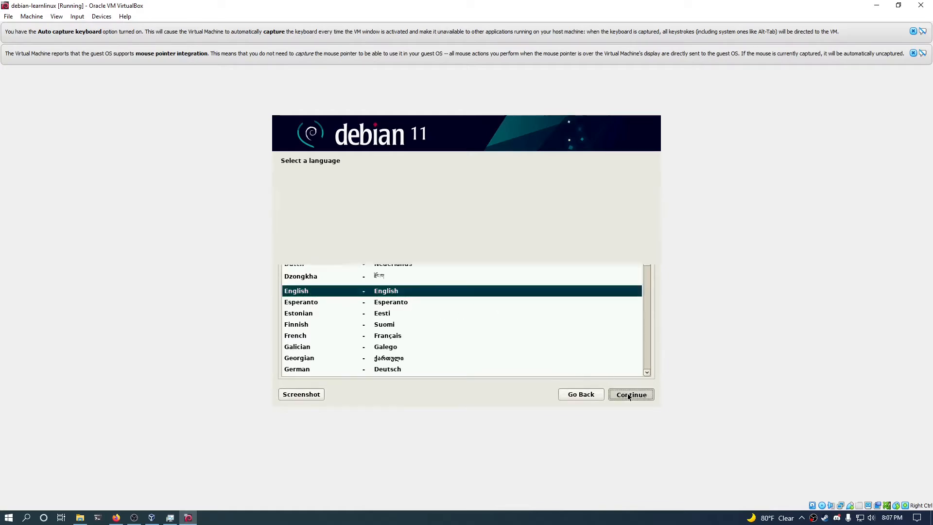
{"action": "left_click", "coordinate": [623, 398]}
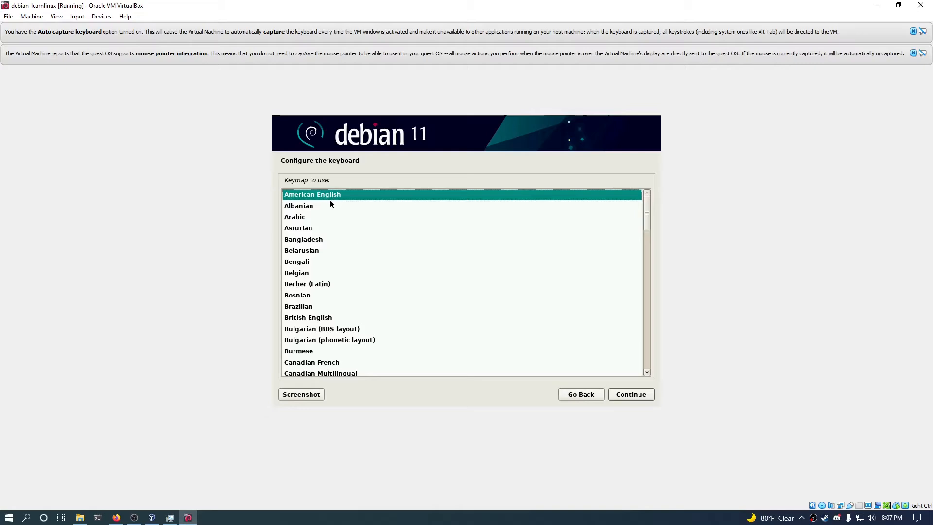
{"action": "left_click", "coordinate": [634, 398]}
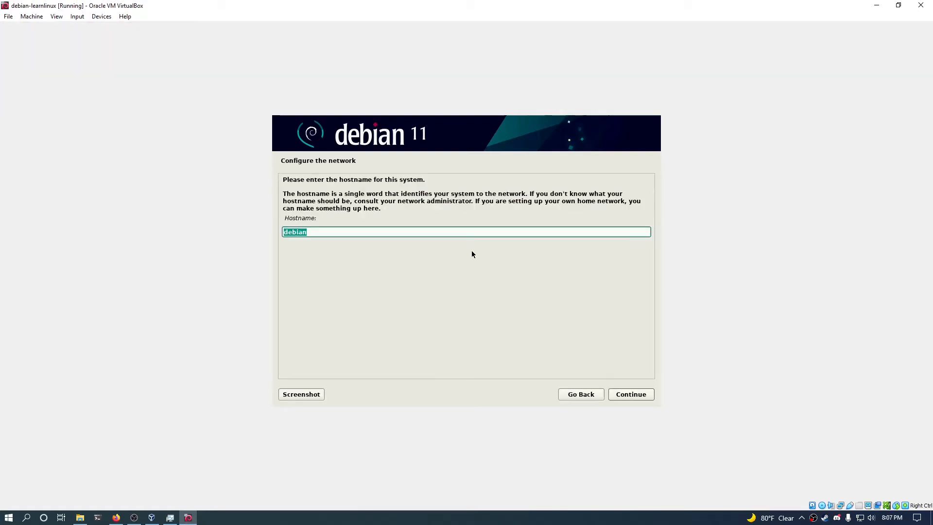
Keep 'debian' as the hostname and leave the domain name blank.
{"action": "left_click", "coordinate": [462, 229]}
{"action": "left_click", "coordinate": [627, 394]}
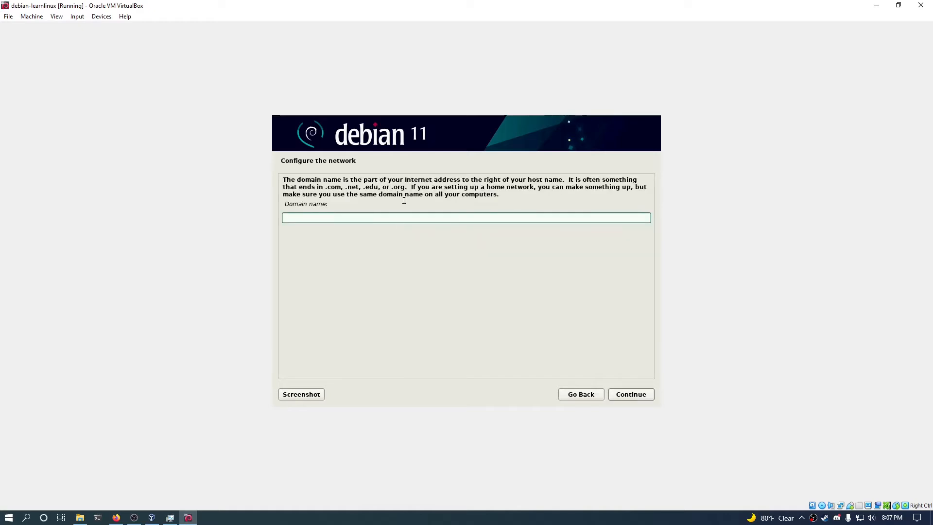
{"action": "left_click", "coordinate": [626, 395]}
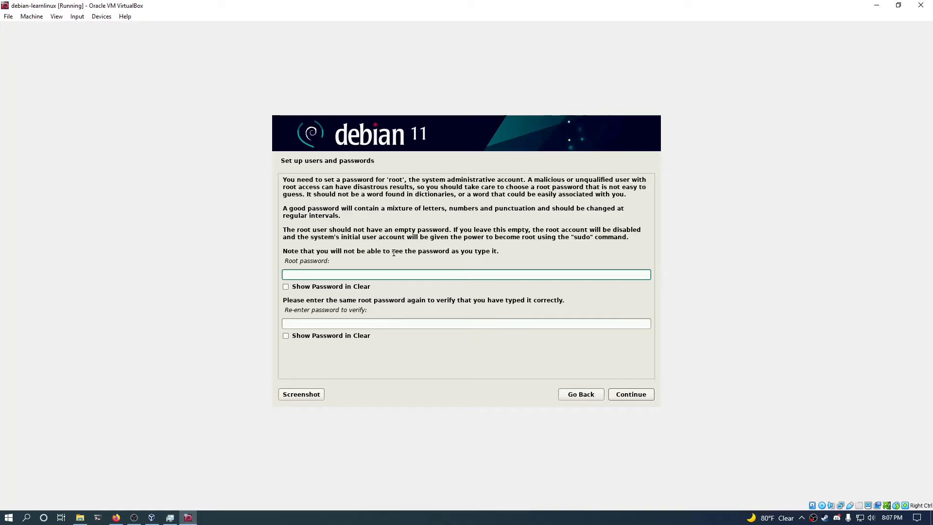
Set the root password and confirm it in the second field.
{"action": "type", "text": "learnlinux"}
{"action": "key", "text": "Tab"}
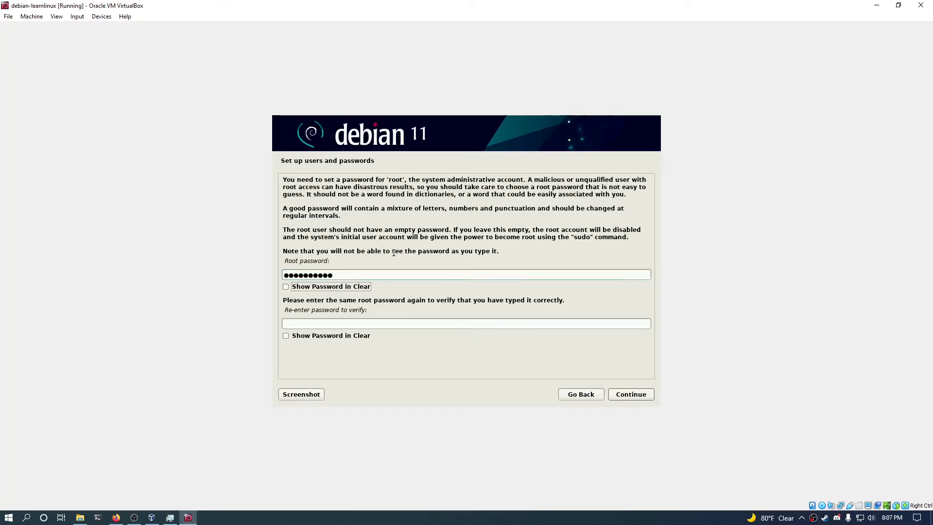
{"action": "key", "text": "Tab"}
{"action": "type", "text": "learnlinux"}
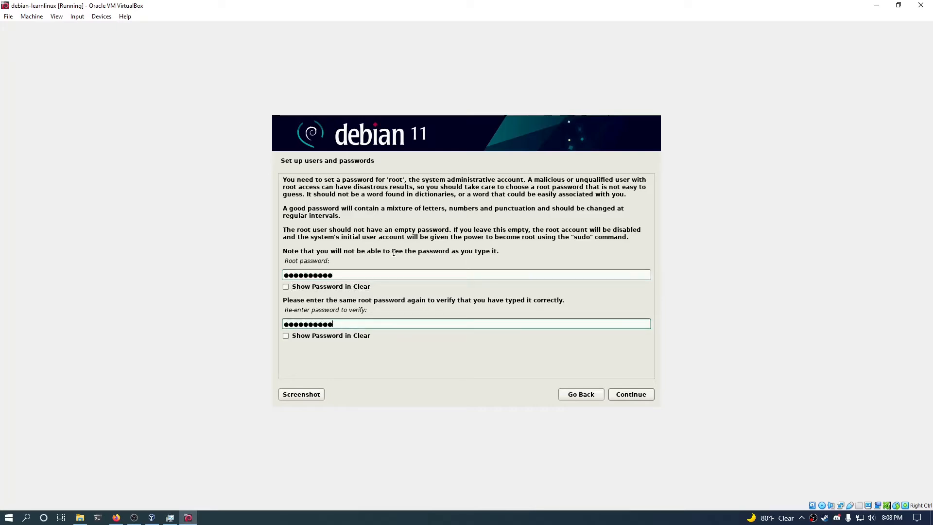
{"action": "left_click", "coordinate": [636, 396]}
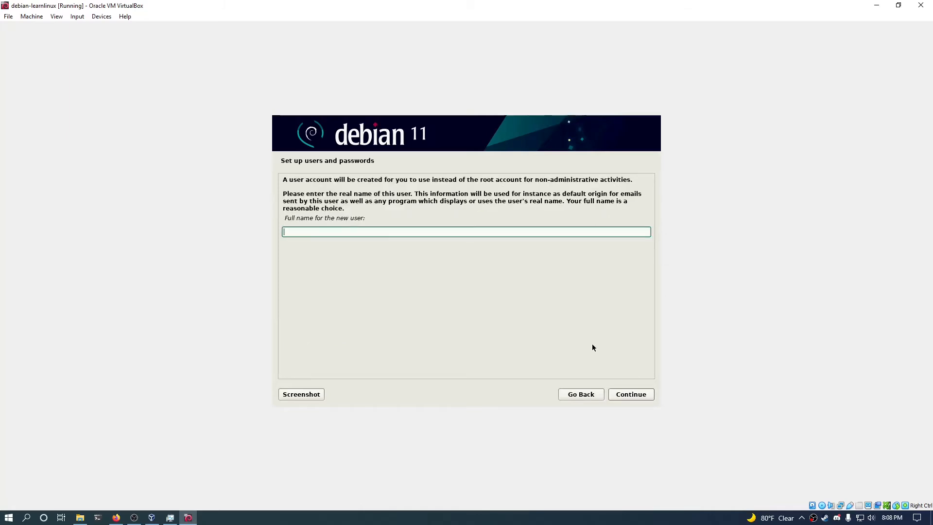
Enter the new user's full name, a username, and a matching password twice.
{"action": "type", "text": "Kevin Diaz"}
{"action": "left_click", "coordinate": [639, 397]}
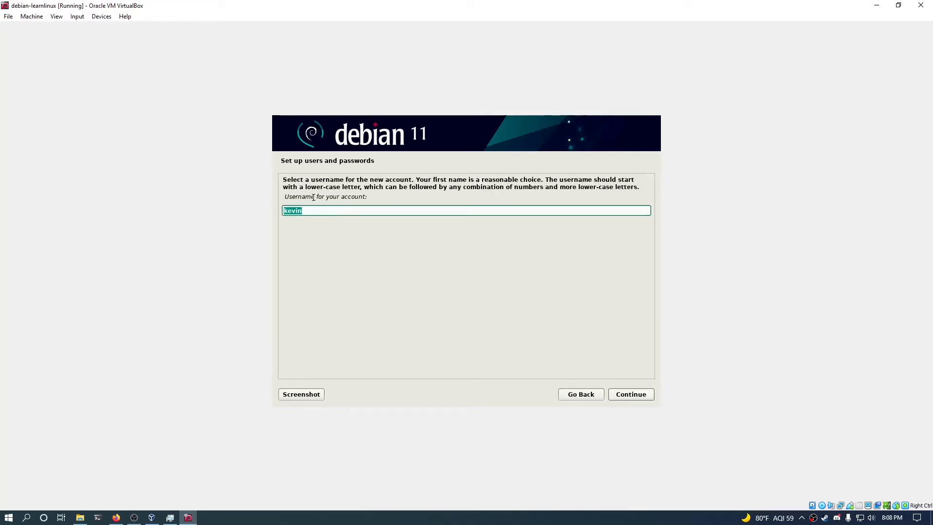
{"action": "type", "text": "kdiaz"}
{"action": "left_click", "coordinate": [640, 396]}
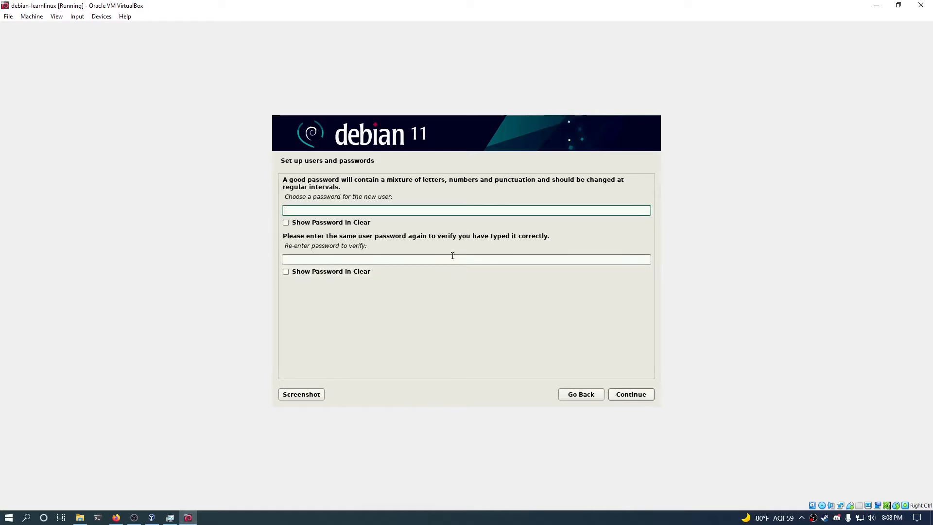
{"action": "type", "text": "**********"}
{"action": "key", "text": "Tab"}
{"action": "key", "text": "Tab"}
{"action": "type", "text": "**********"}
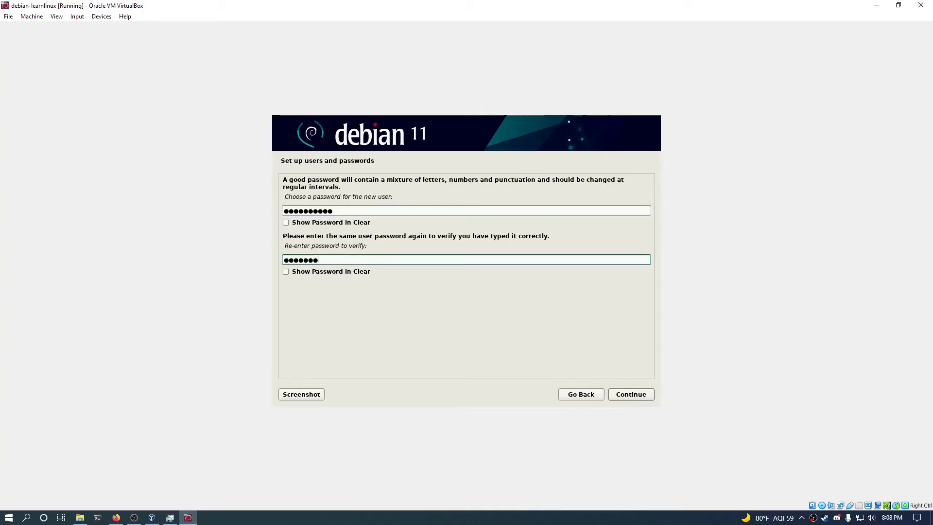
{"action": "left_click", "coordinate": [636, 396]}
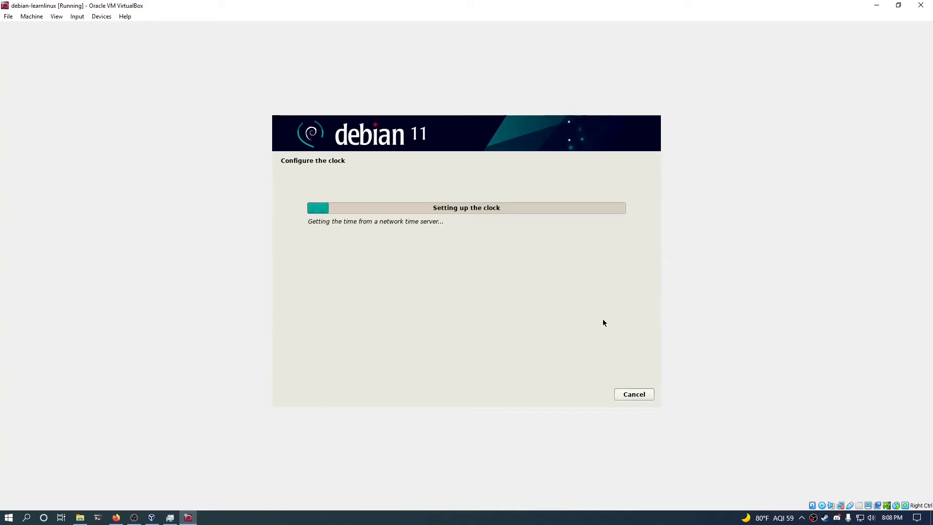
Accept Eastern time, then guide-partition the entire 53.7 GB VBOX disk as one partition.
{"action": "left_click", "coordinate": [637, 398]}
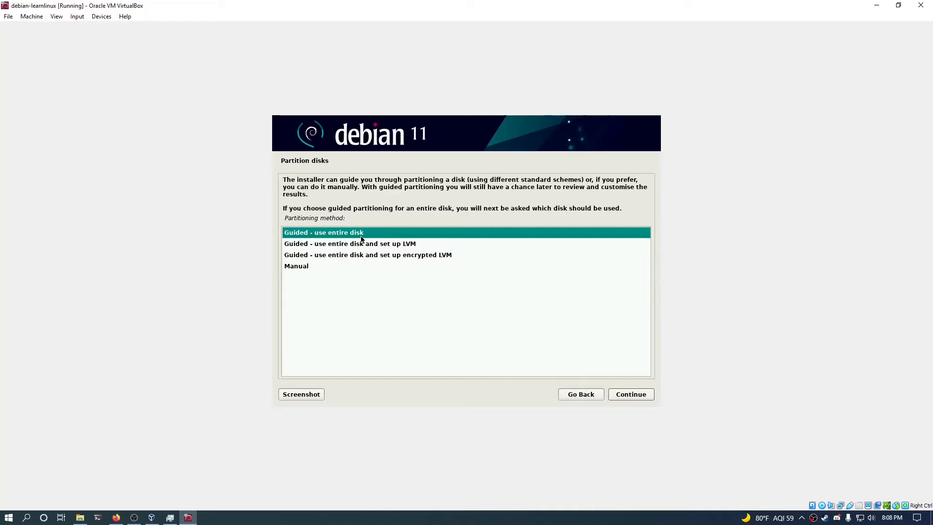
{"action": "left_click", "coordinate": [632, 394]}
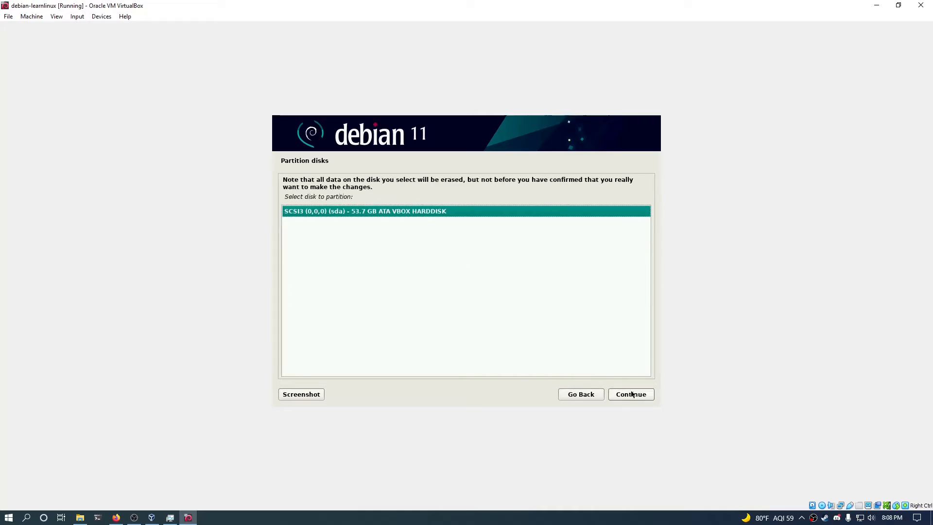
{"action": "left_click", "coordinate": [631, 397]}
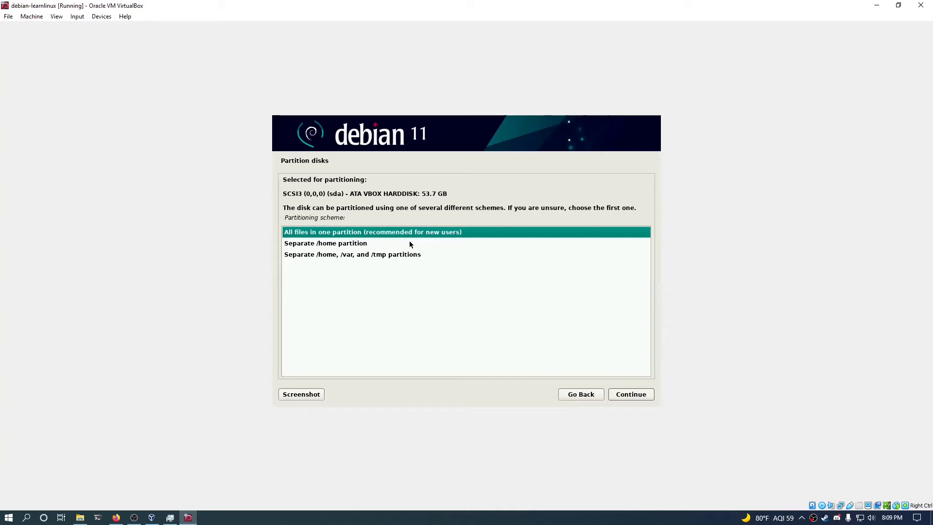
{"action": "left_click", "coordinate": [346, 244]}
{"action": "left_click", "coordinate": [422, 231]}
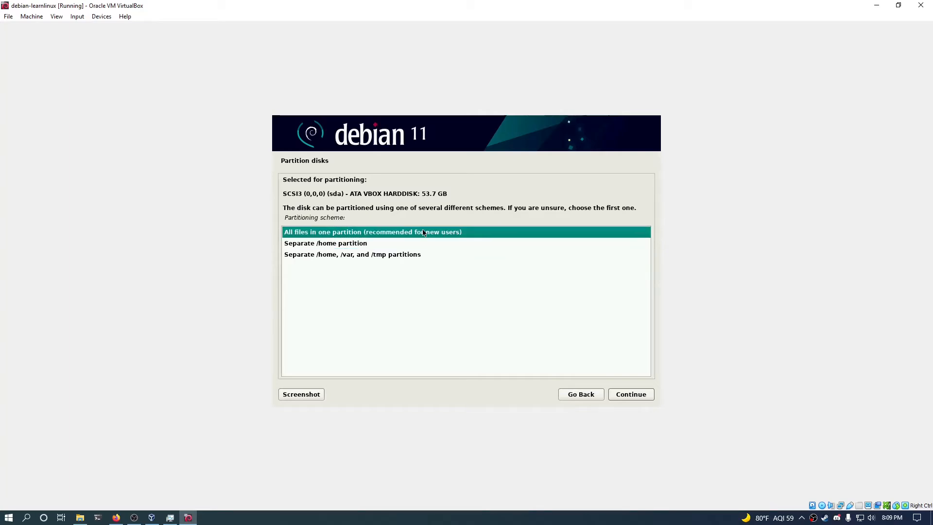
{"action": "left_click", "coordinate": [640, 398]}
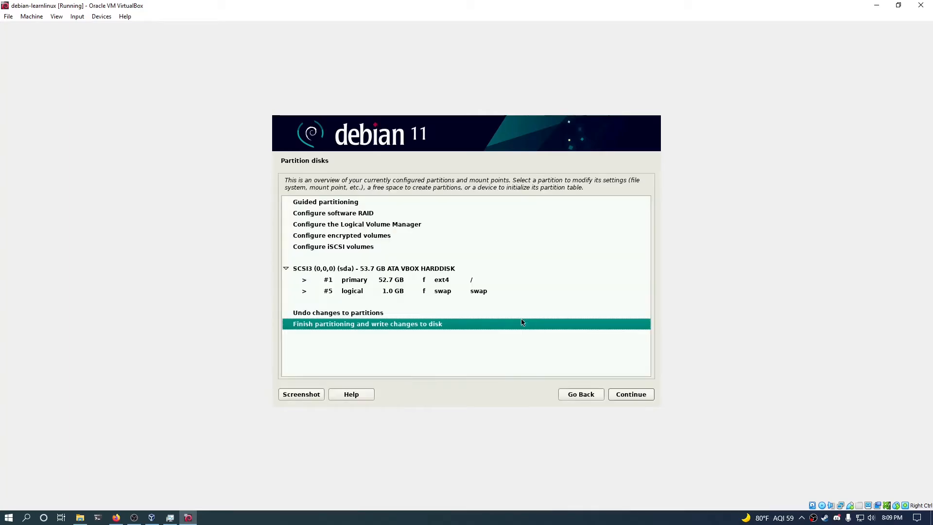
Finish partitioning and write the 52.7 GB ext4 root and 1.0 GB swap to disk.
{"action": "left_click", "coordinate": [472, 279]}
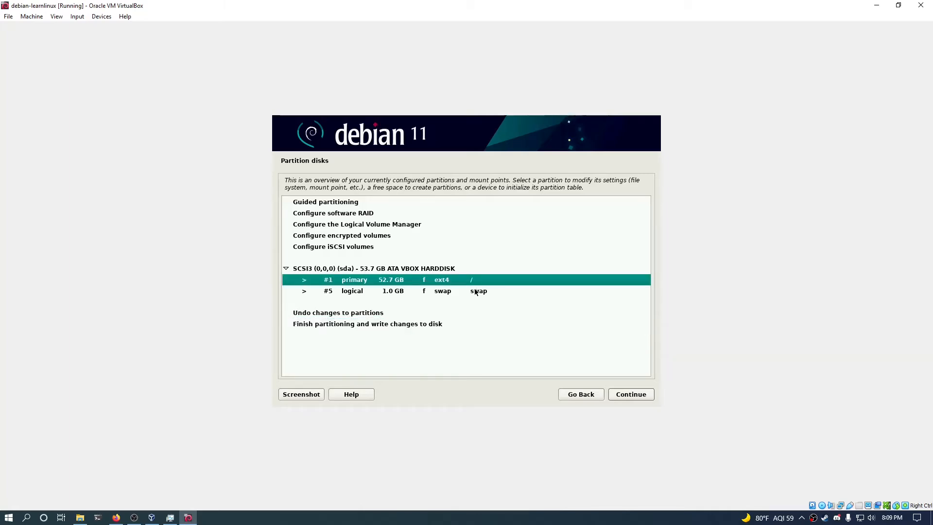
{"action": "left_click", "coordinate": [476, 292]}
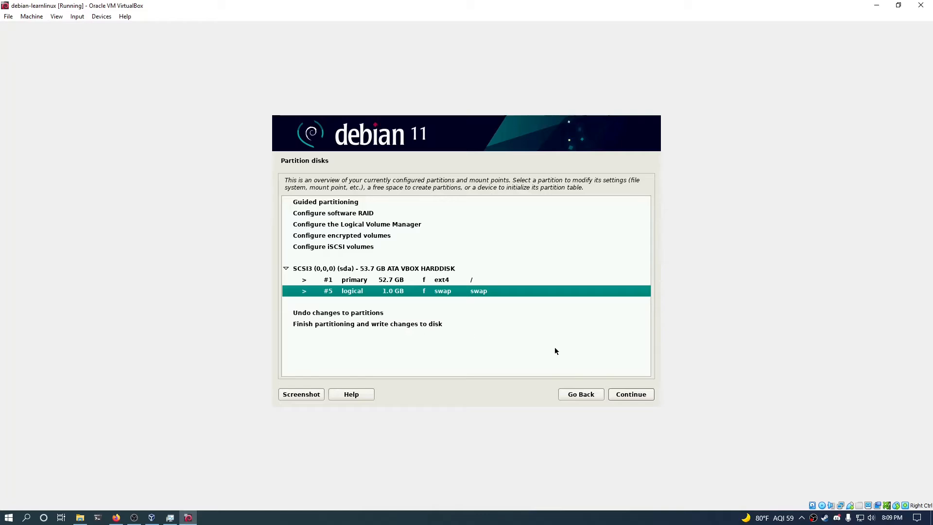
{"action": "left_click", "coordinate": [471, 324]}
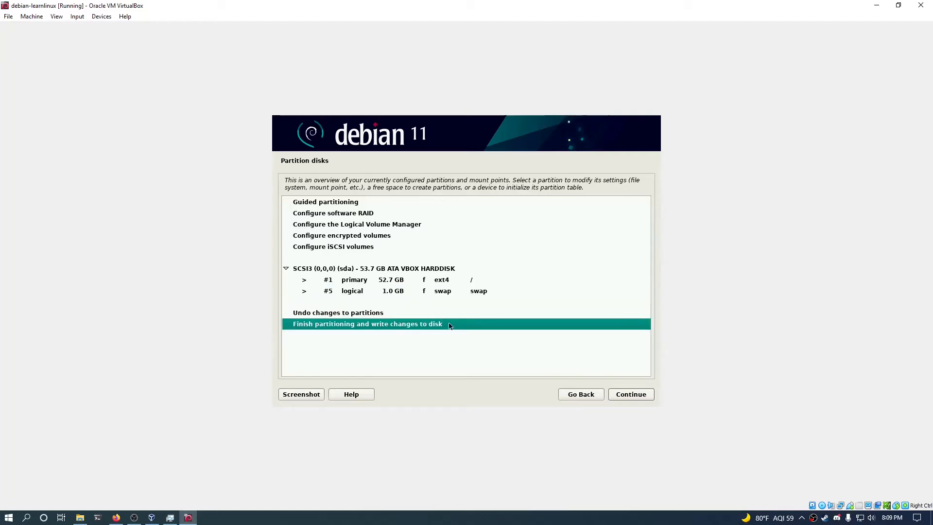
{"action": "left_click", "coordinate": [635, 398]}
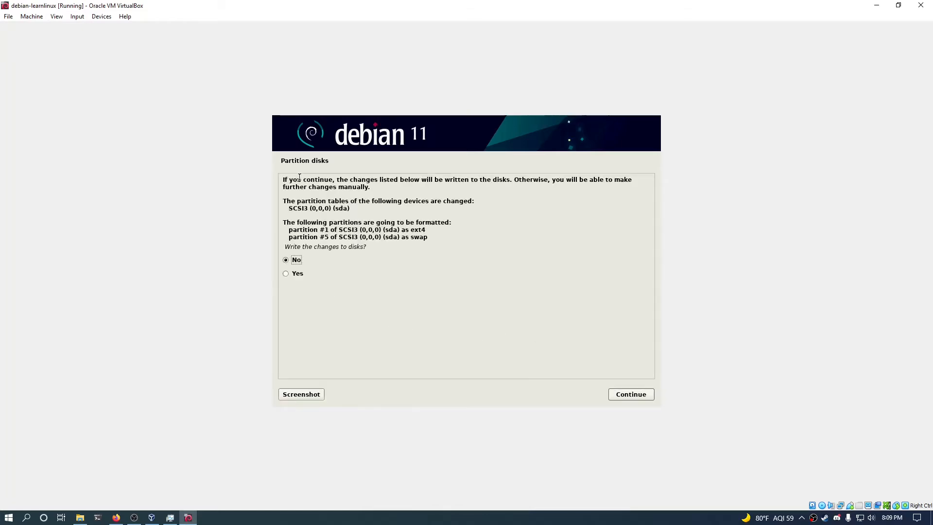
{"action": "mouse_move", "coordinate": [354, 230]}
{"action": "left_mouse_down"}
{"action": "mouse_move", "coordinate": [429, 236]}
{"action": "mouse_move", "coordinate": [354, 238]}
{"action": "left_mouse_up"}
{"action": "left_click", "coordinate": [297, 274]}
{"action": "left_click", "coordinate": [631, 394]}
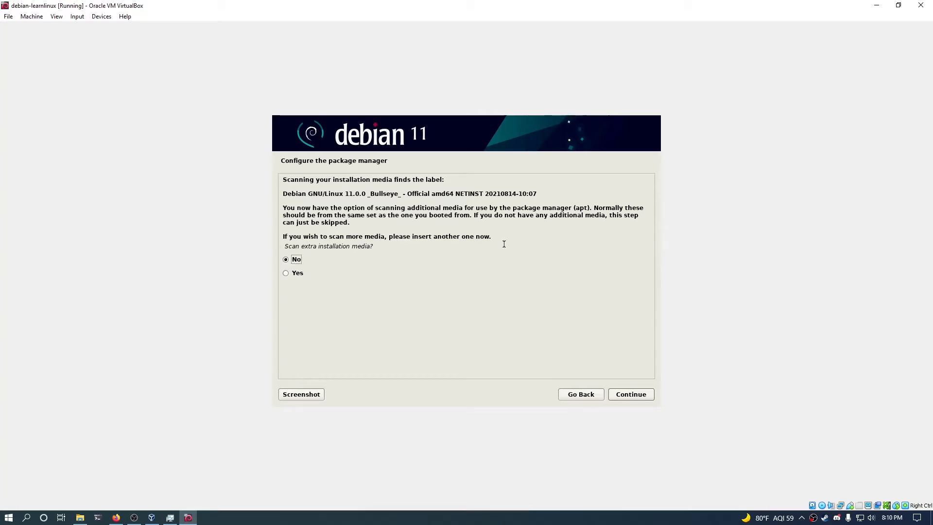
Leave the extra installation media scan at No and continue.
{"action": "left_click", "coordinate": [642, 396]}
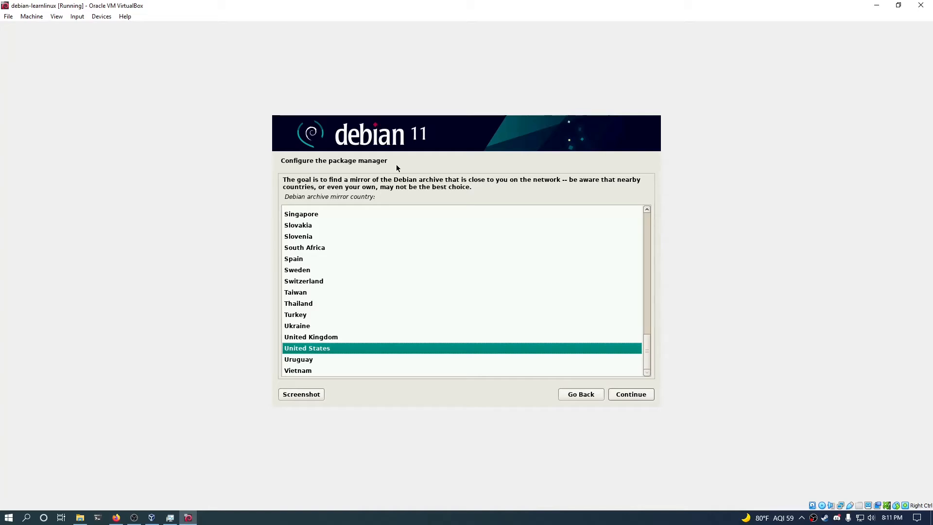
Keep United States as the mirror country and choose mirror.cc.columbia.edu as the archive mirror.
{"action": "left_click", "coordinate": [632, 395]}
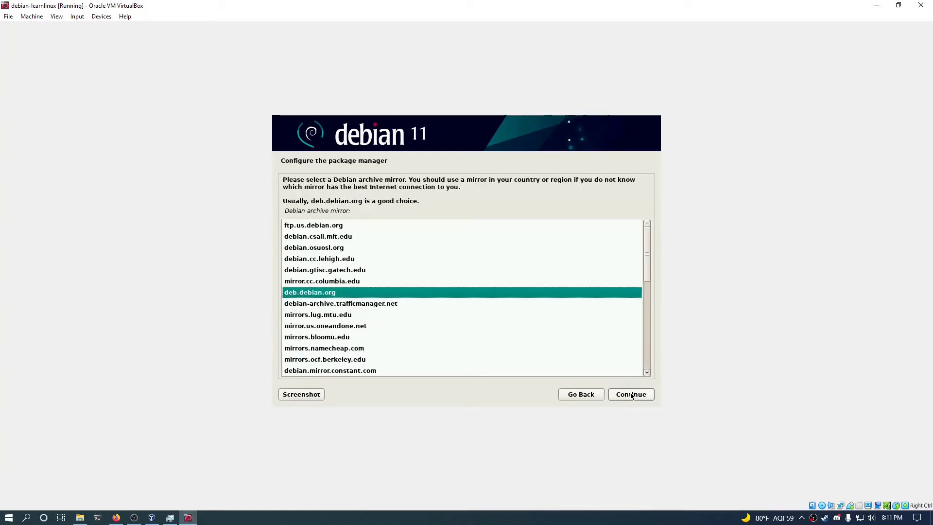
{"action": "left_click", "coordinate": [397, 282]}
{"action": "scroll", "coordinate": [346, 296], "scroll_direction": "down", "scroll_amount": 6}
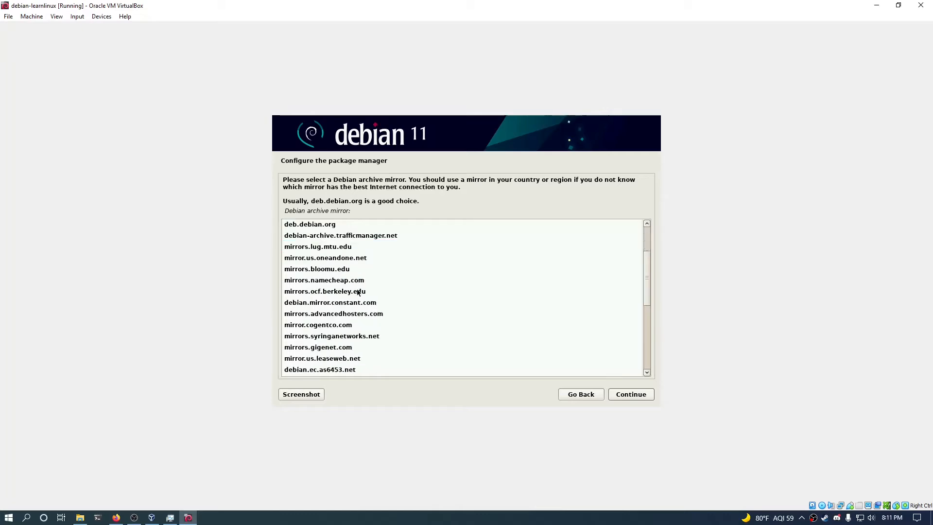
{"action": "scroll", "coordinate": [373, 302], "scroll_direction": "down", "scroll_amount": 2}
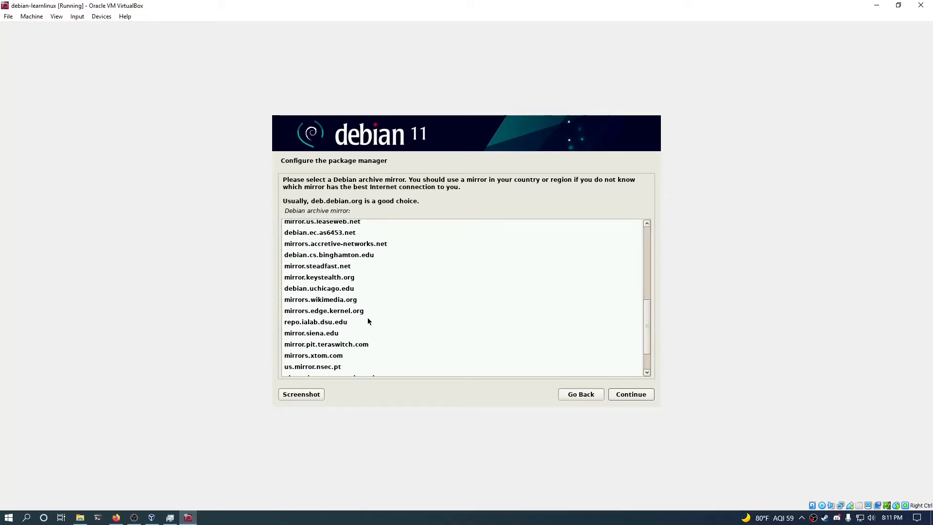
{"action": "scroll", "coordinate": [359, 327], "scroll_direction": "up", "scroll_amount": 6}
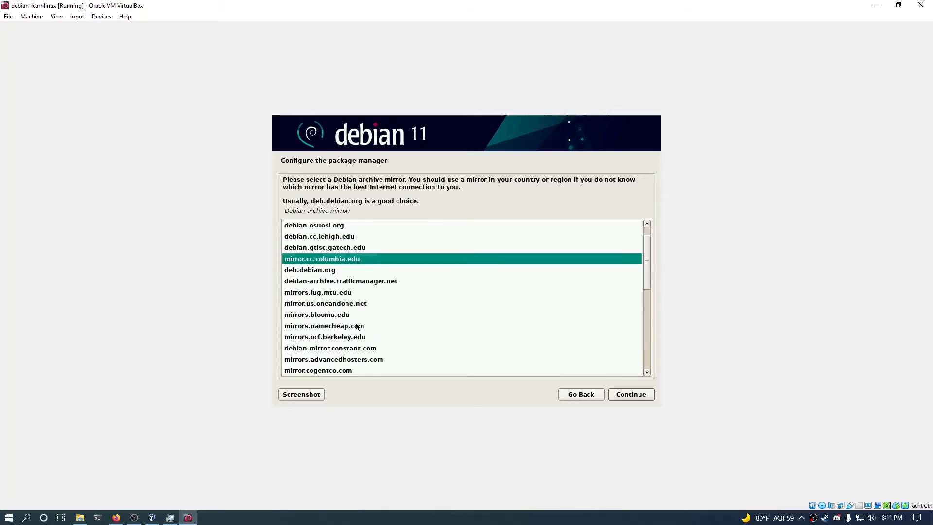
{"action": "scroll", "coordinate": [369, 305], "scroll_direction": "up", "scroll_amount": 1}
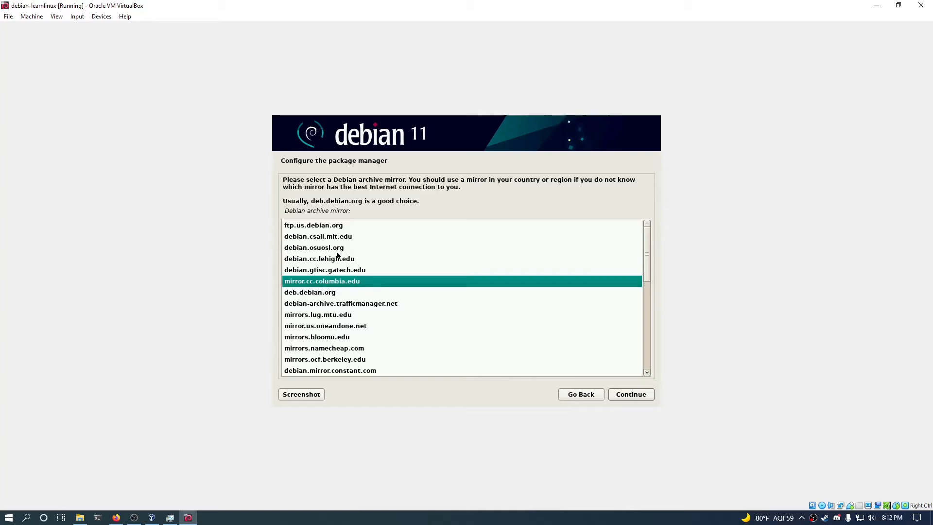
{"action": "left_click", "coordinate": [318, 229]}
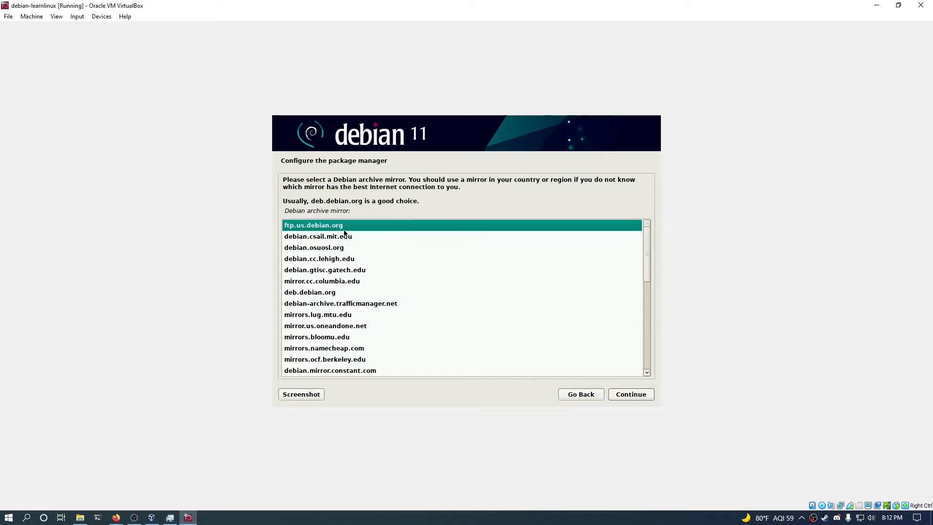
{"action": "left_click", "coordinate": [342, 283]}
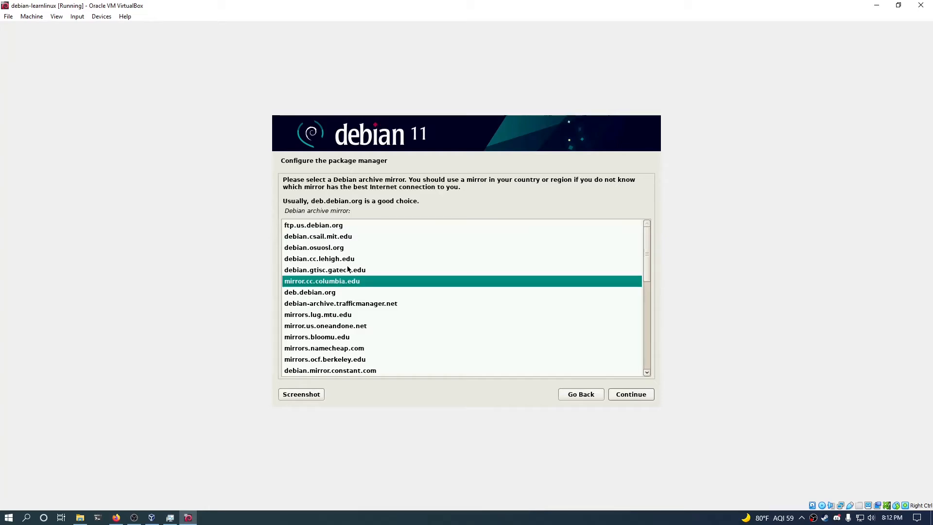
{"action": "left_click", "coordinate": [334, 237]}
{"action": "left_click", "coordinate": [342, 280]}
{"action": "left_click", "coordinate": [631, 397]}
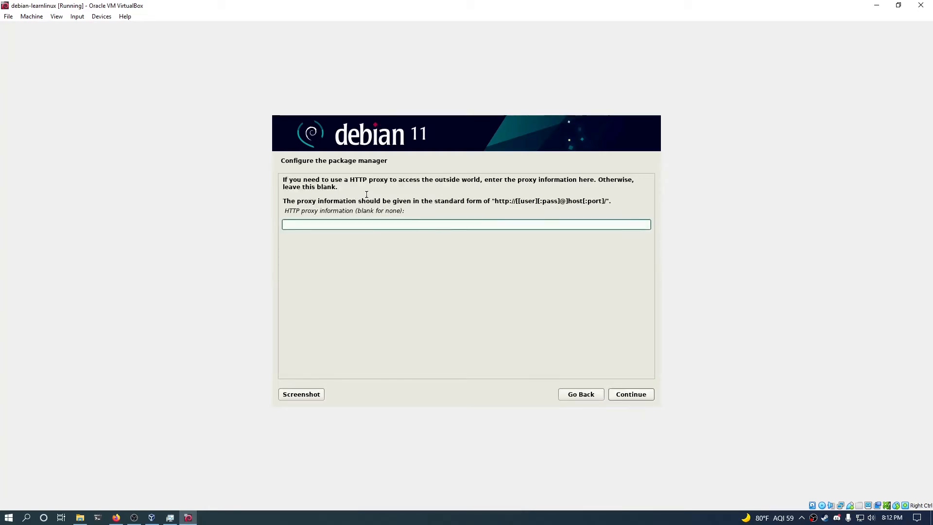
Leave the HTTP proxy blank, then acknowledge the bad archive mirror error.
{"action": "left_click", "coordinate": [621, 397]}
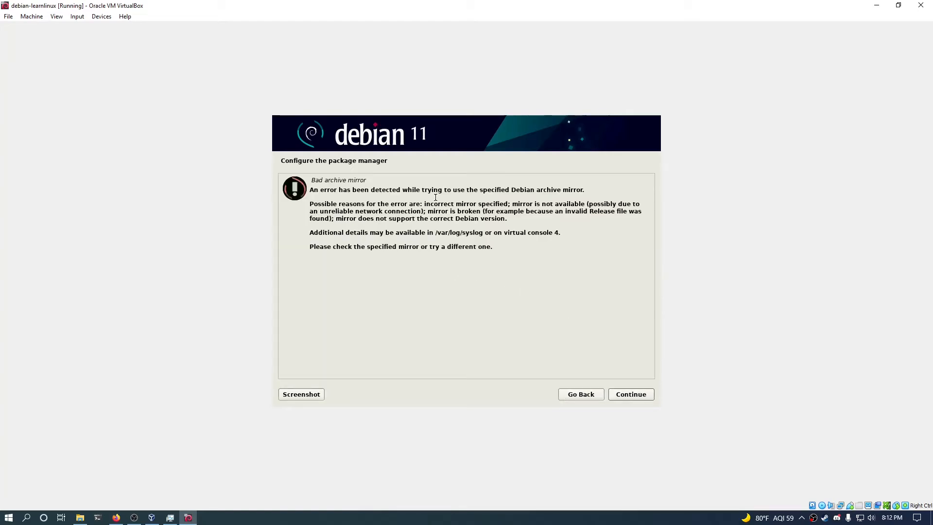
{"action": "left_click_drag", "start_coordinate": [585, 190], "coordinate": [380, 198]}
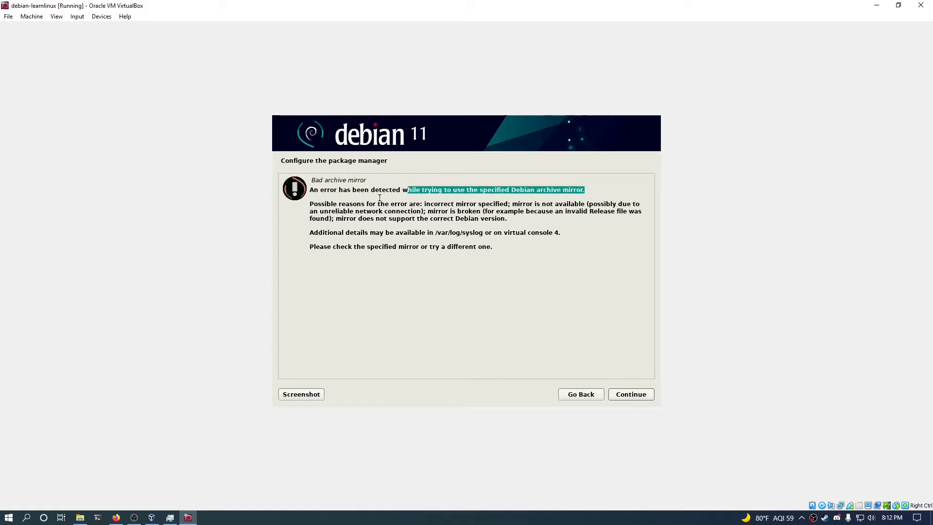
{"action": "left_click_drag", "start_coordinate": [329, 212], "coordinate": [508, 228]}
{"action": "left_click", "coordinate": [508, 228]}
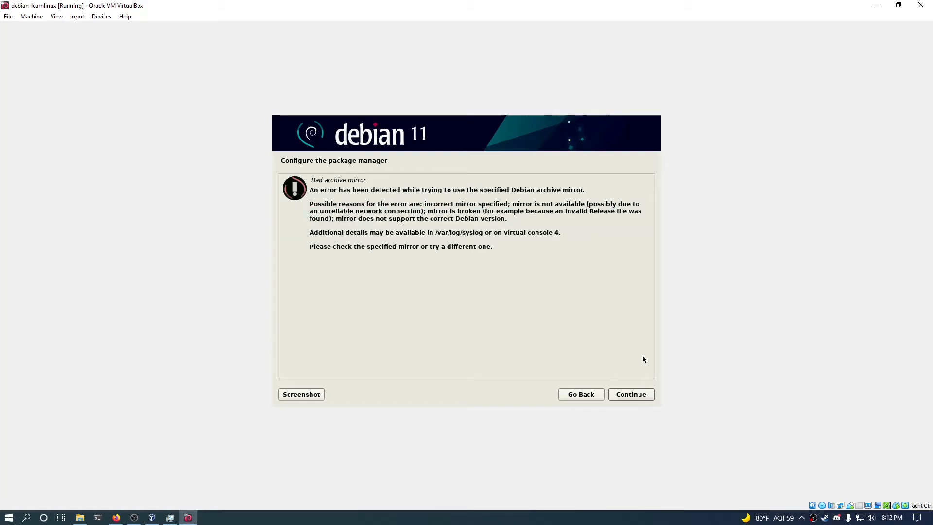
{"action": "left_click", "coordinate": [632, 395]}
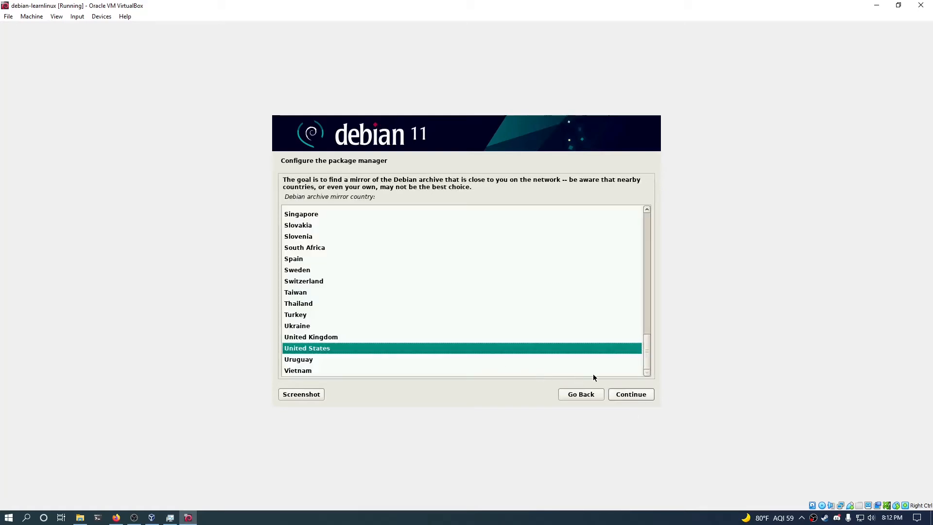
Keep United States and switch the archive mirror to ftp.us.debian.org, with no proxy.
{"action": "left_click", "coordinate": [653, 393]}
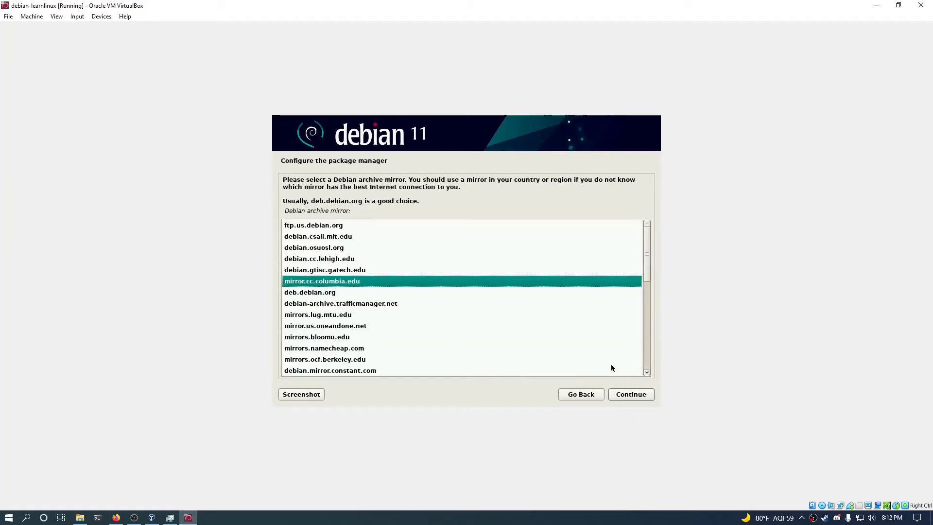
{"action": "left_click", "coordinate": [333, 235]}
{"action": "left_click", "coordinate": [334, 228]}
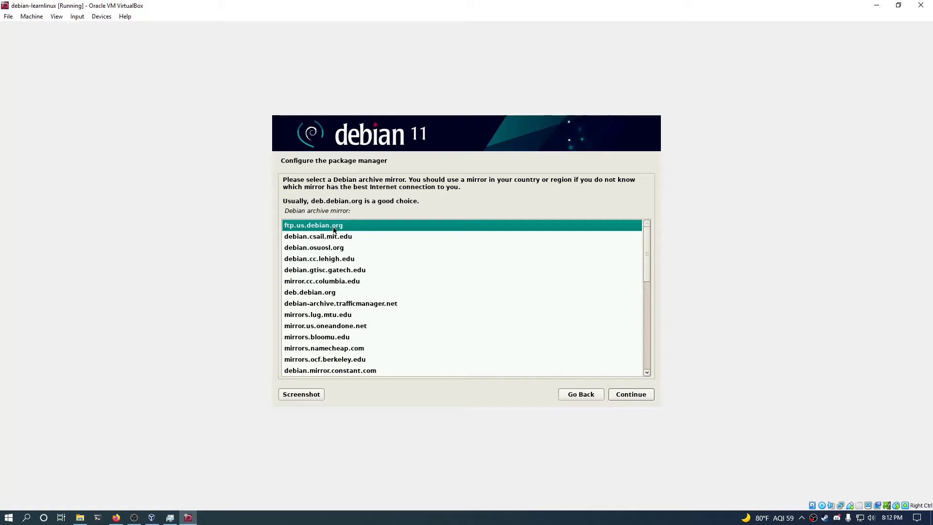
{"action": "left_click", "coordinate": [631, 394]}
{"action": "left_click", "coordinate": [631, 394]}
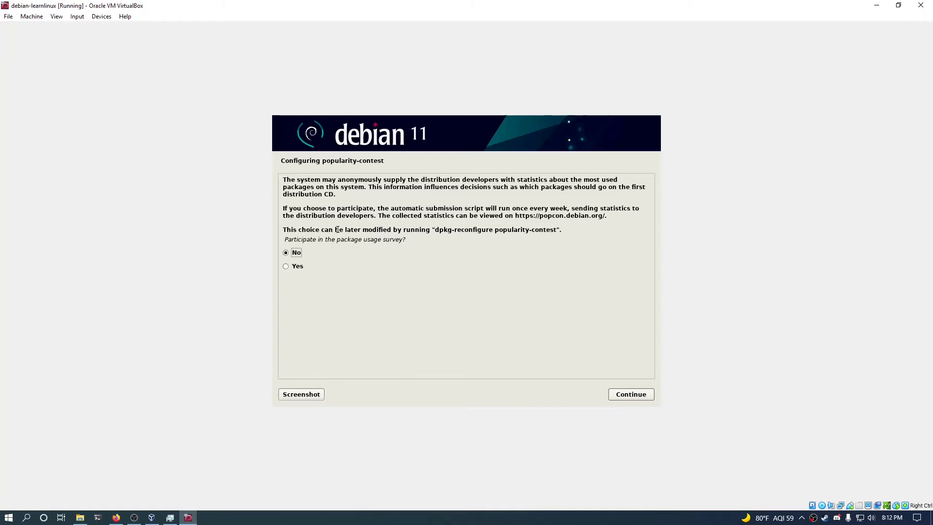
Decline the package survey and install only standard system utilities, without GNOME or the desktop.
{"action": "left_click", "coordinate": [618, 393]}
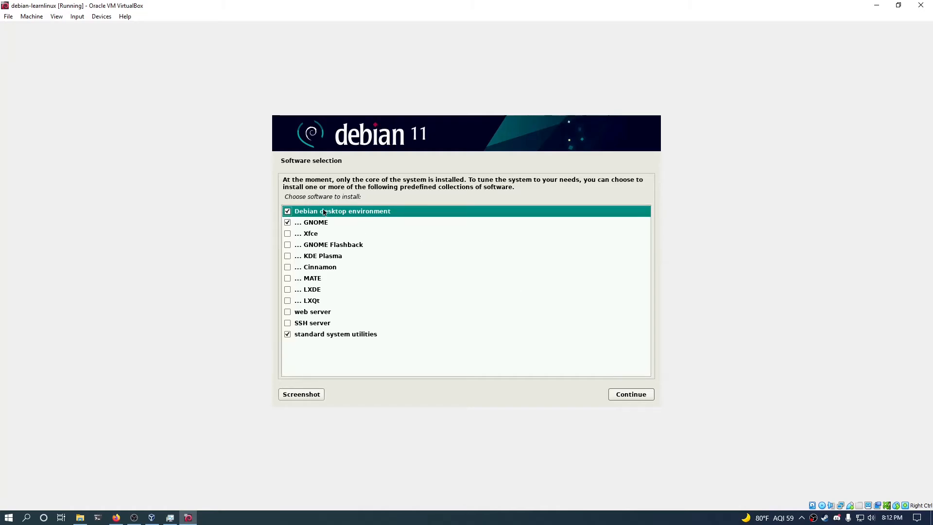
{"action": "left_click", "coordinate": [289, 223]}
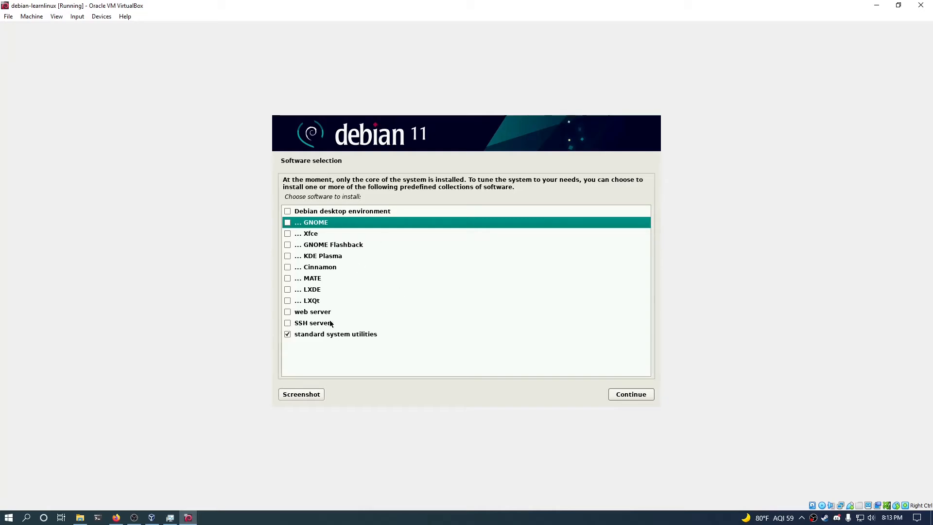
{"action": "left_click", "coordinate": [347, 335]}
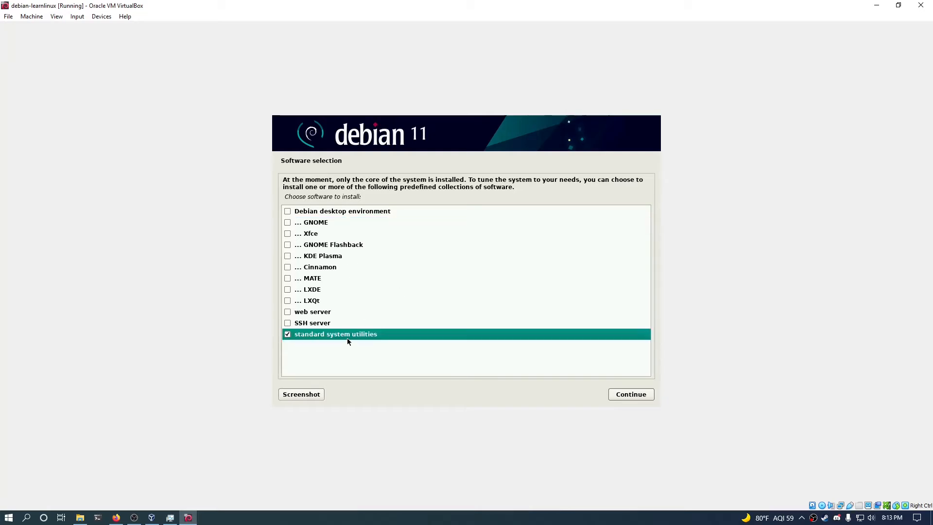
{"action": "left_click", "coordinate": [633, 395]}
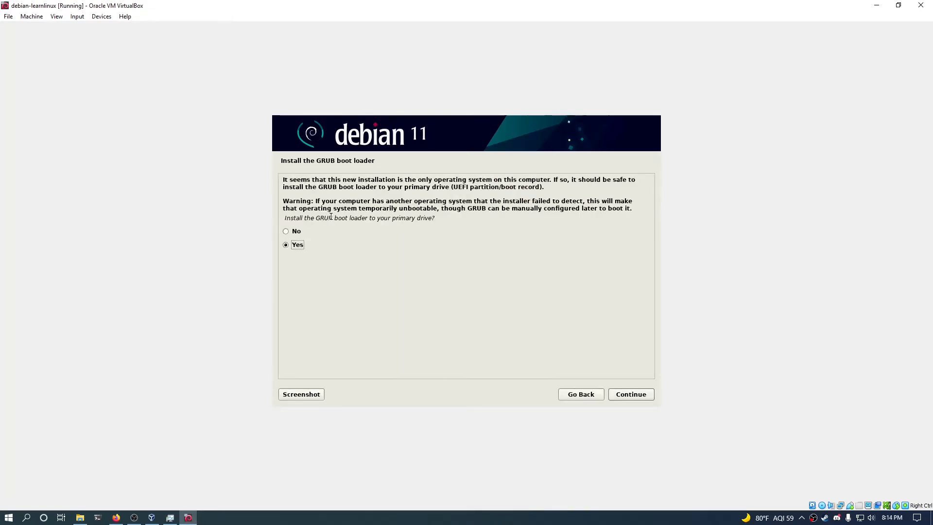
Install the GRUB boot loader to the primary drive /dev/sda.
{"action": "left_click_drag", "start_coordinate": [332, 217], "coordinate": [434, 221]}
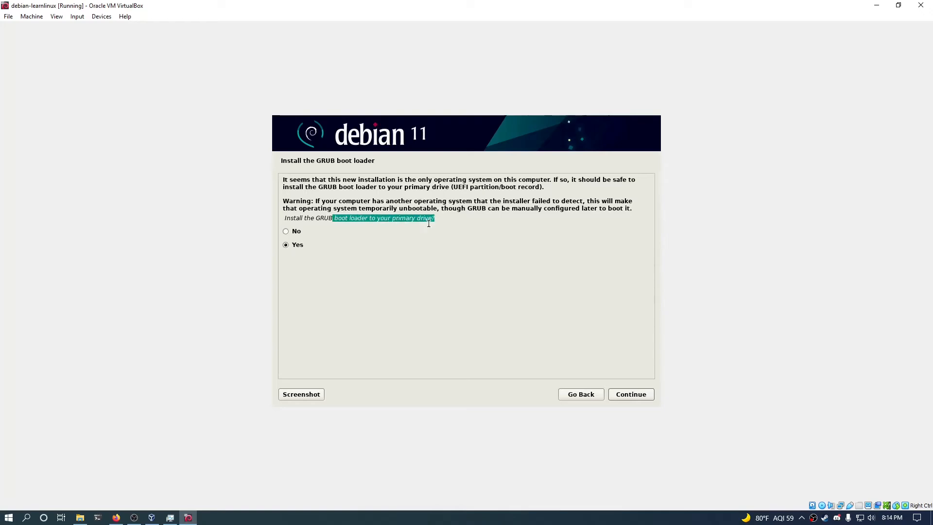
{"action": "left_click", "coordinate": [328, 247]}
{"action": "left_click", "coordinate": [338, 215]}
{"action": "left_click", "coordinate": [646, 395]}
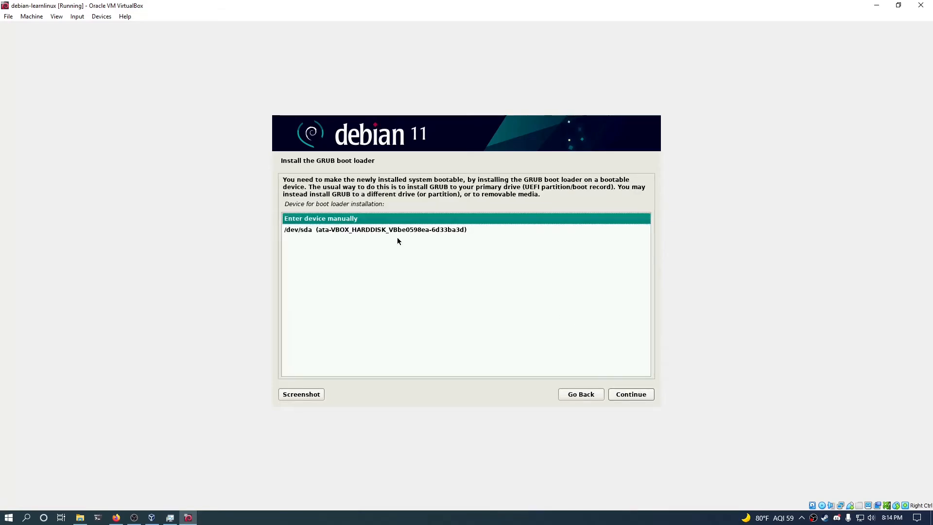
{"action": "left_click", "coordinate": [394, 229]}
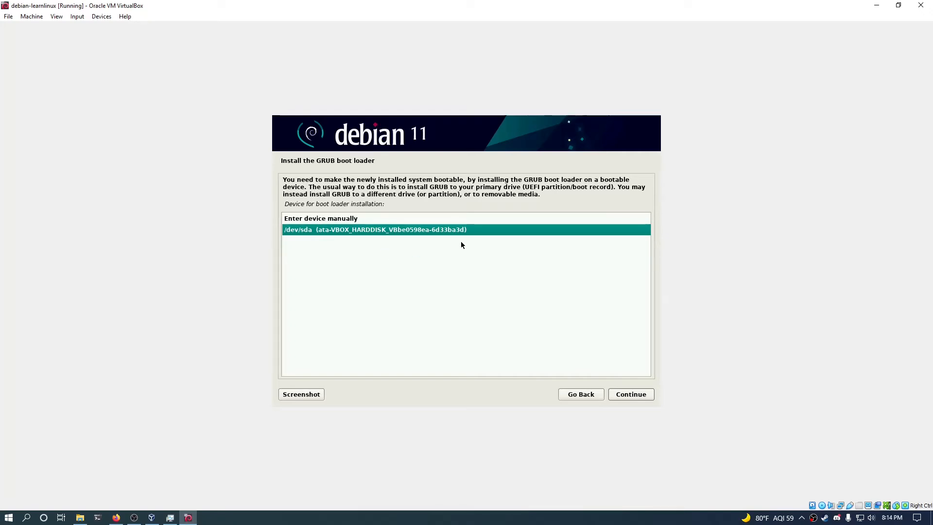
{"action": "left_click", "coordinate": [642, 392]}
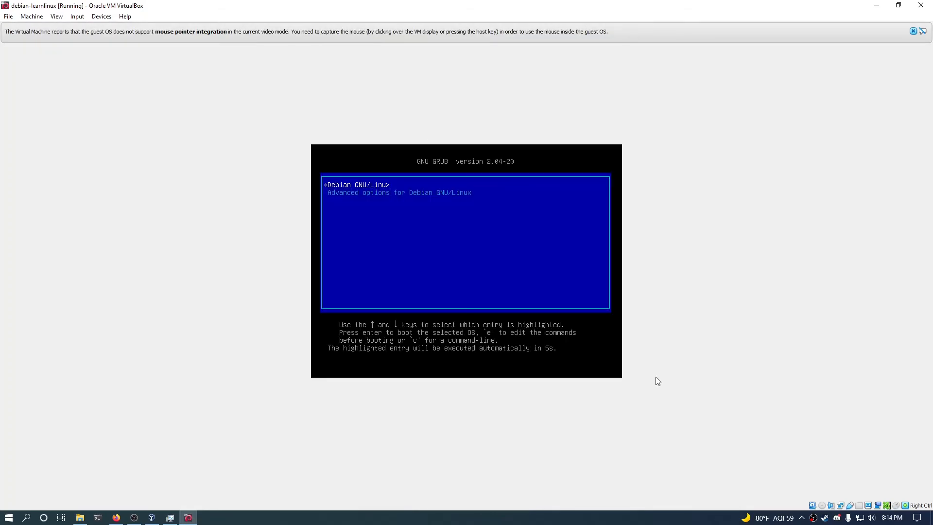
From GRUB's Advanced options, boot the normal Linux 5.10.0-8-amd64 kernel rather than recovery mode.
{"action": "key", "text": "Down"}
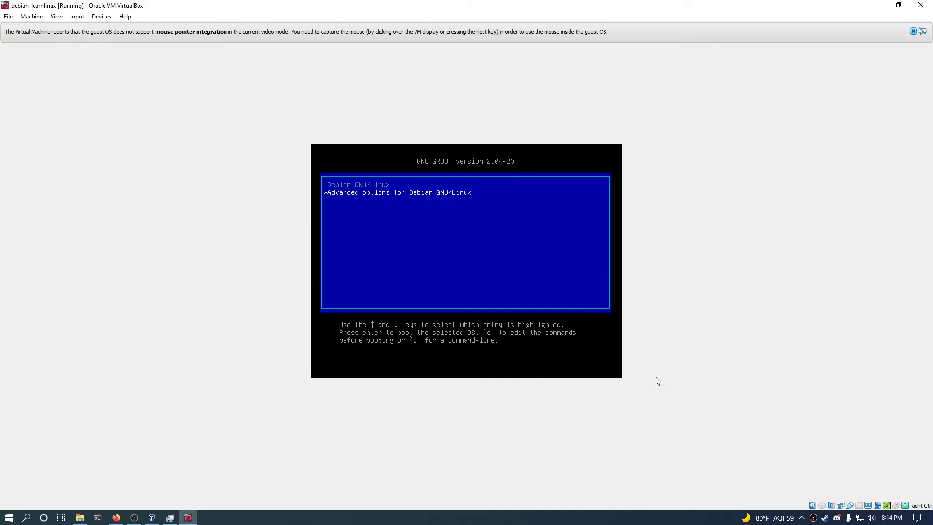
{"action": "key", "text": "Up"}
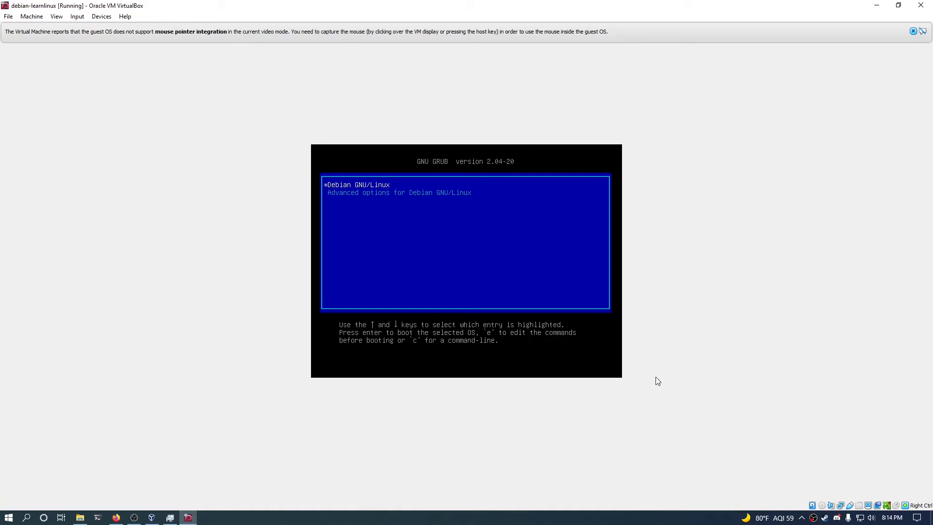
{"action": "key", "text": "Down"}
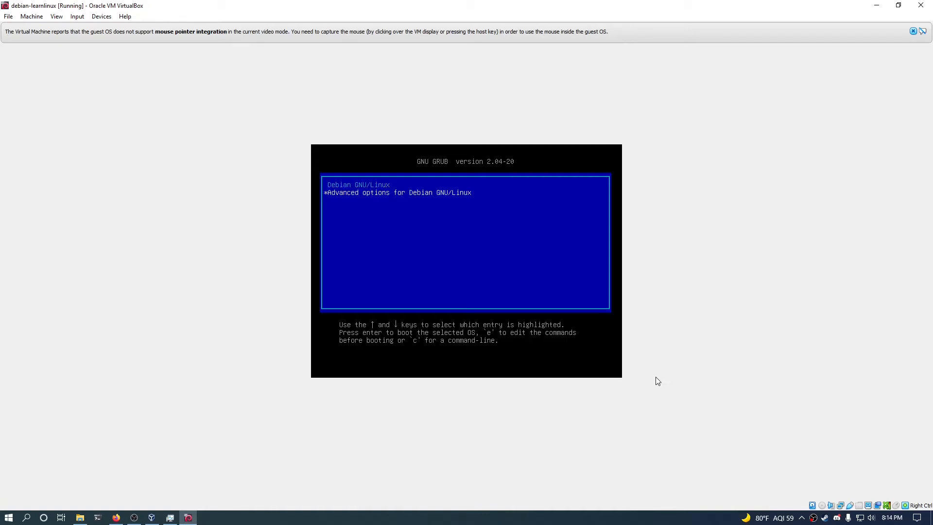
{"action": "key", "text": "Up"}
{"action": "key", "text": "Down"}
{"action": "key", "text": "Return"}
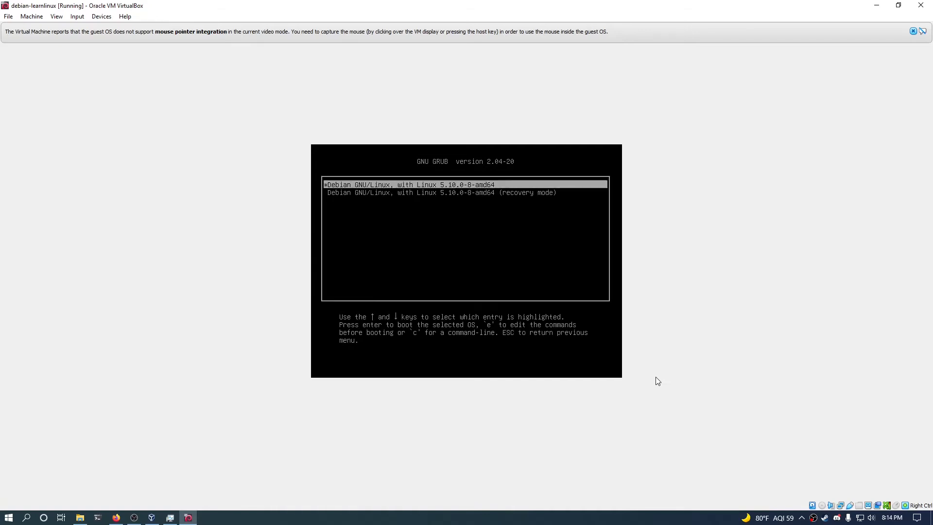
{"action": "key", "text": "Down"}
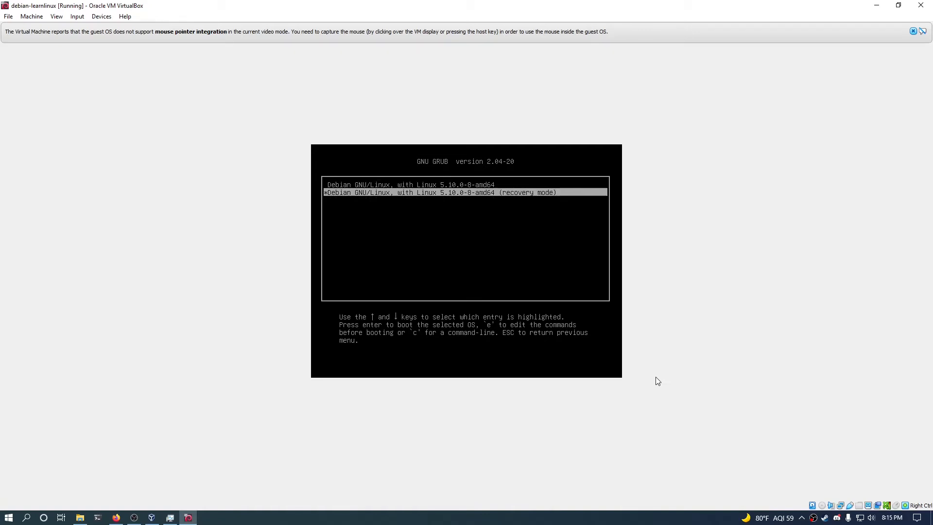
{"action": "key", "text": "Up"}
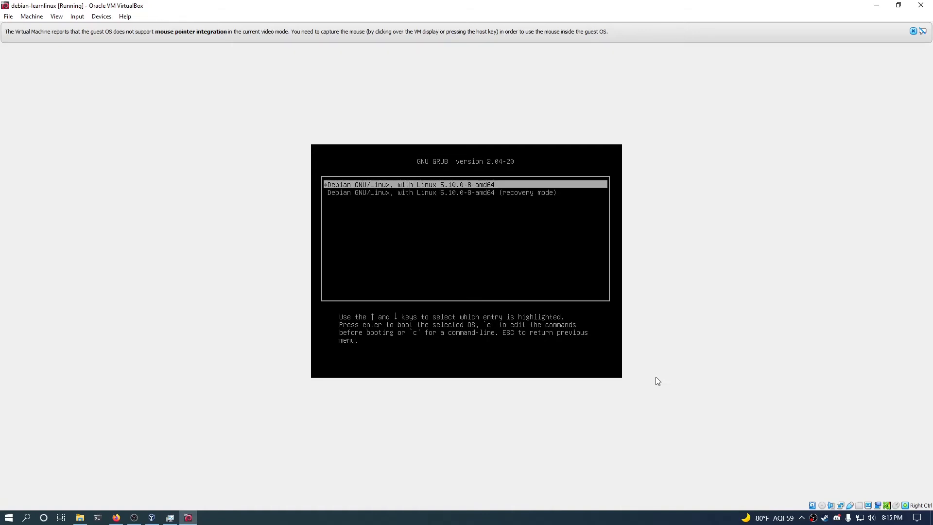
{"action": "key", "text": "Return"}
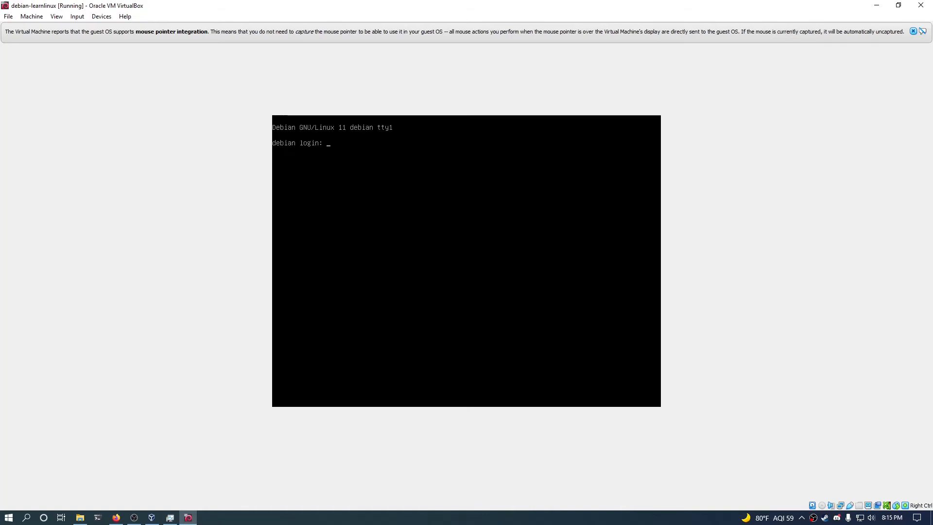
Log in to the console as root and scale the guest display to 150%.
{"action": "type", "text": "root"}
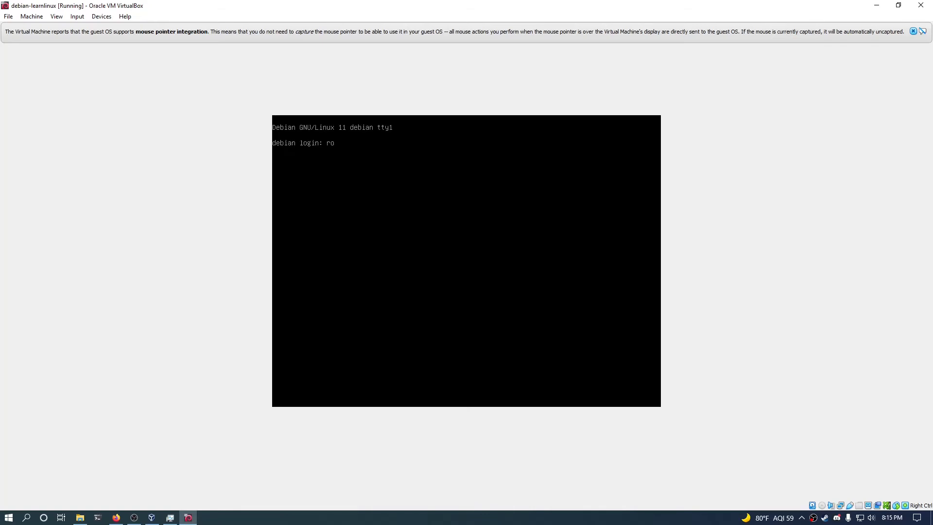
{"action": "key", "text": "Return"}
{"action": "key", "text": "Return"}
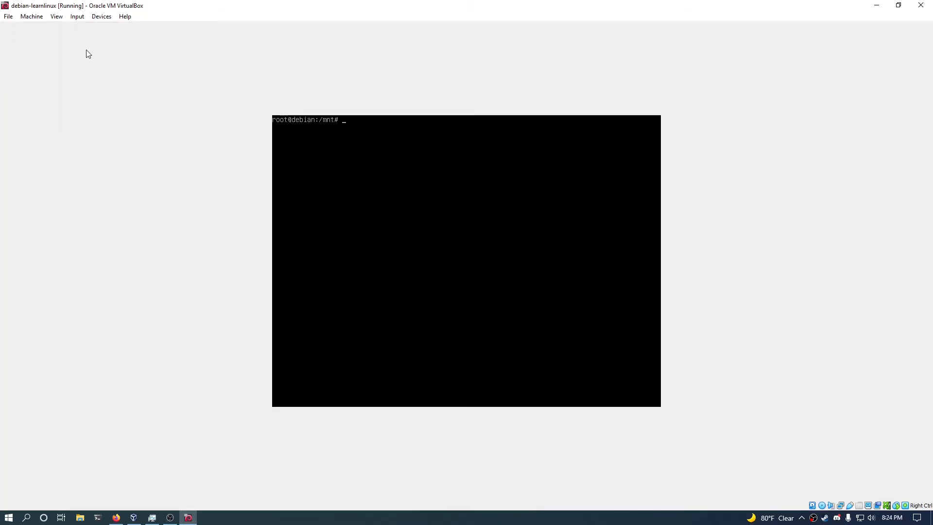
{"action": "left_click", "coordinate": [66, 19]}
{"action": "mouse_move", "coordinate": [80, 145]}
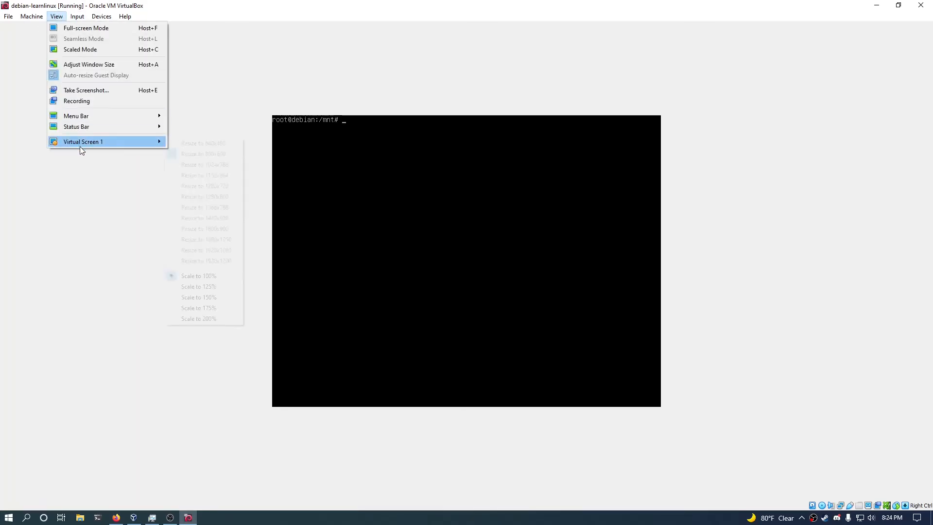
{"action": "left_click", "coordinate": [208, 300]}
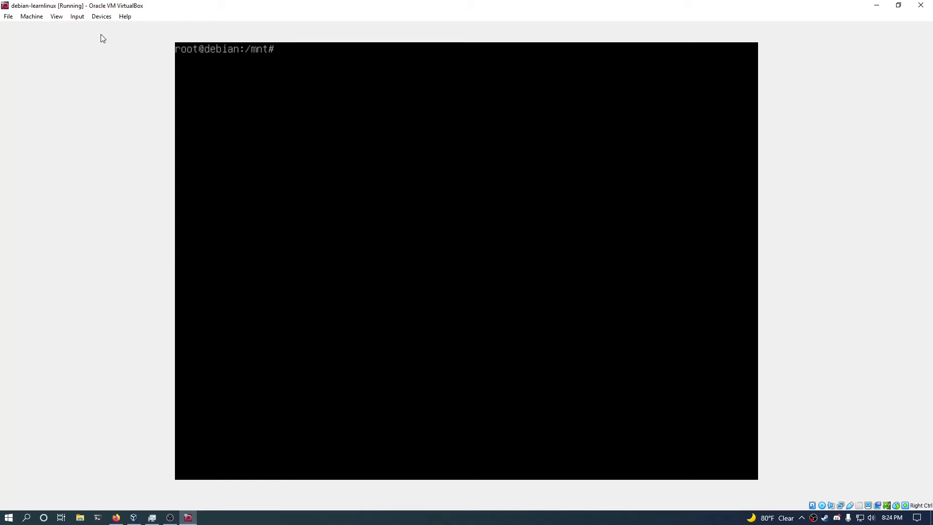
Switch the VM to full-screen mode, confirming the switch.
{"action": "left_click", "coordinate": [58, 17]}
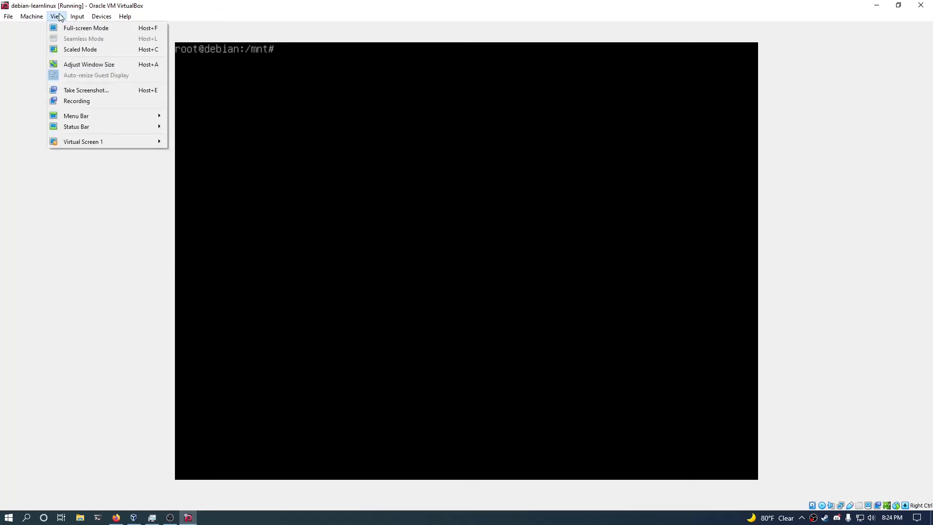
{"action": "left_click", "coordinate": [53, 29]}
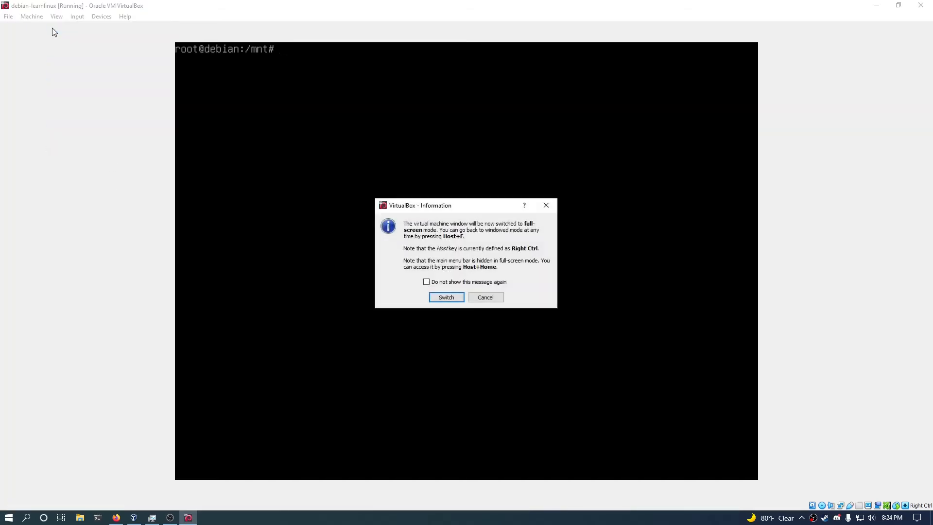
{"action": "left_click", "coordinate": [431, 297]}
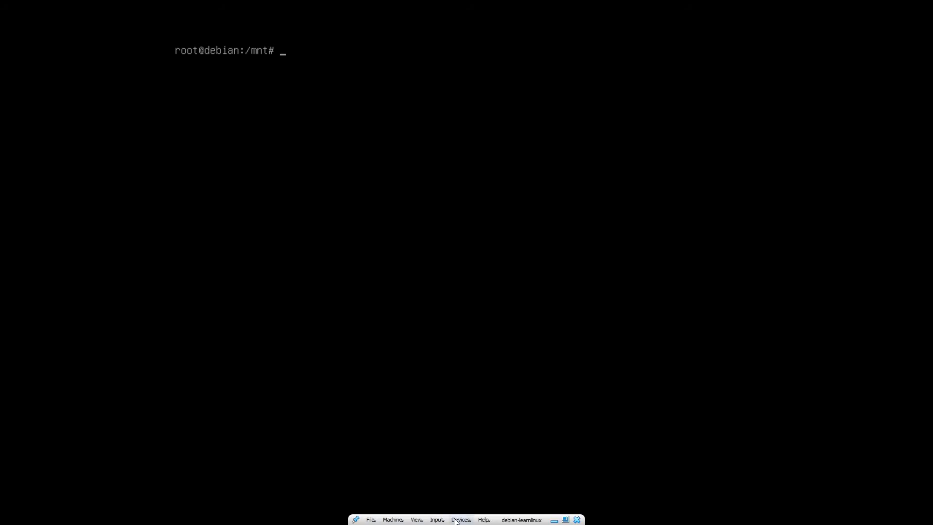
Exit full-screen, try scaled mode, then return the VM to a normal window.
{"action": "left_click", "coordinate": [566, 519]}
{"action": "left_click", "coordinate": [57, 17]}
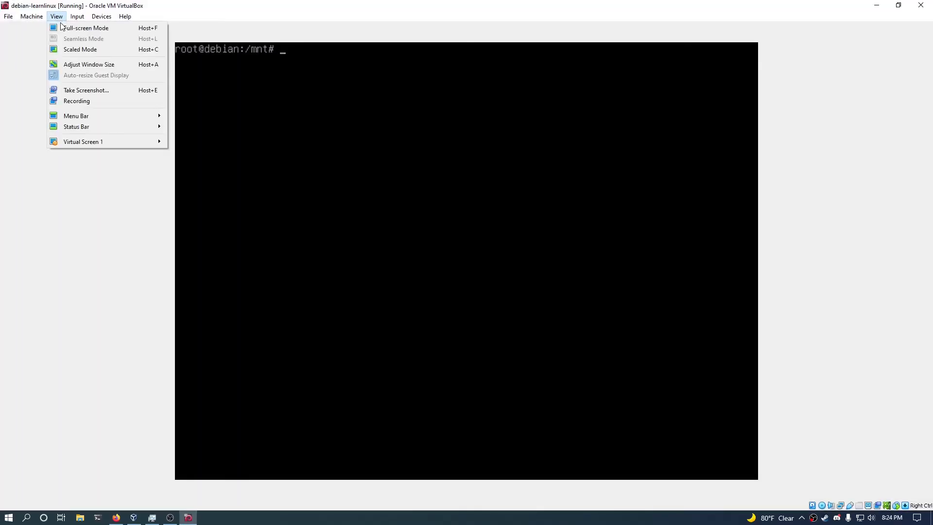
{"action": "left_click", "coordinate": [71, 49]}
{"action": "left_click", "coordinate": [463, 298]}
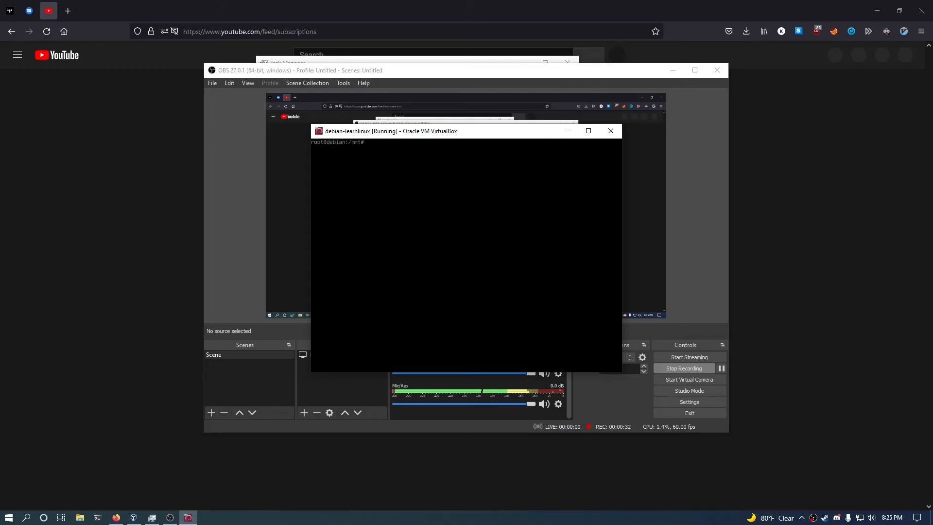
{"action": "key", "text": "ctrl+c"}
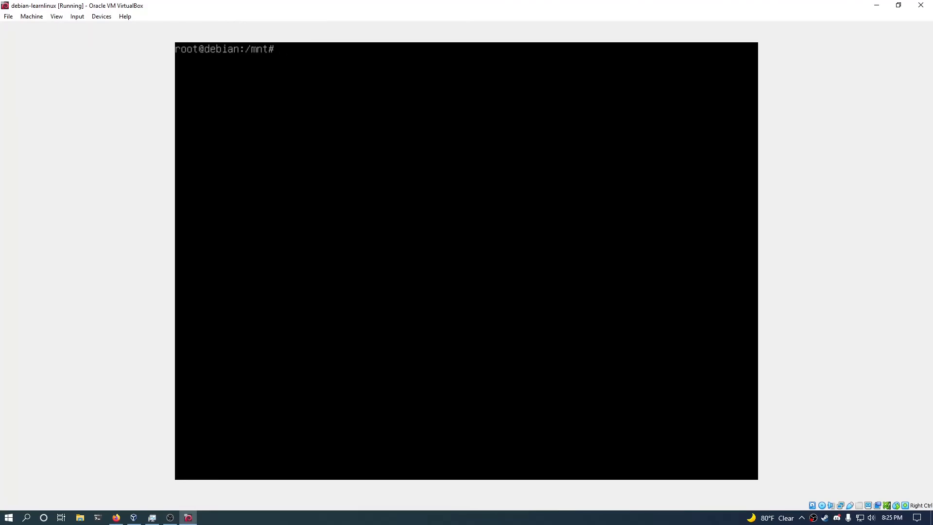
{"action": "left_click", "coordinate": [56, 16]}
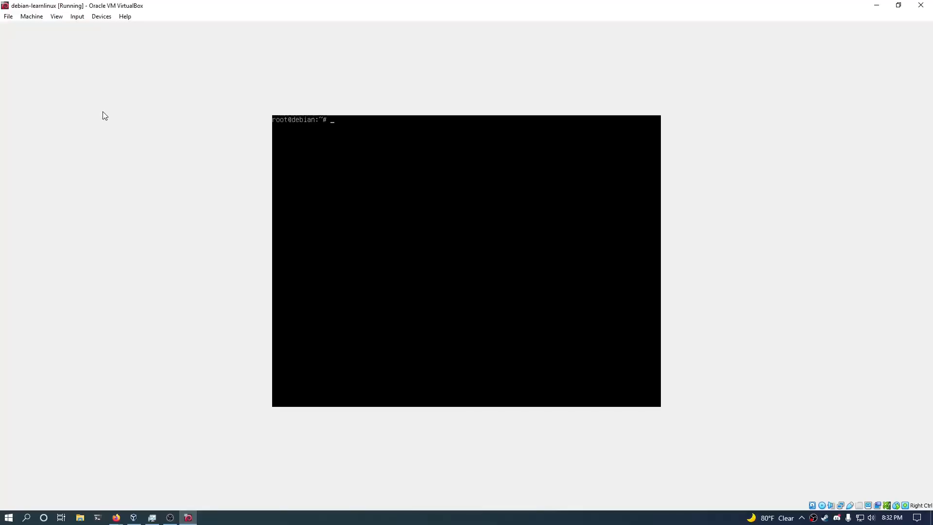
Try inserting the Guest Additions CD image and dismiss the insertion error.
{"action": "left_click", "coordinate": [101, 20]}
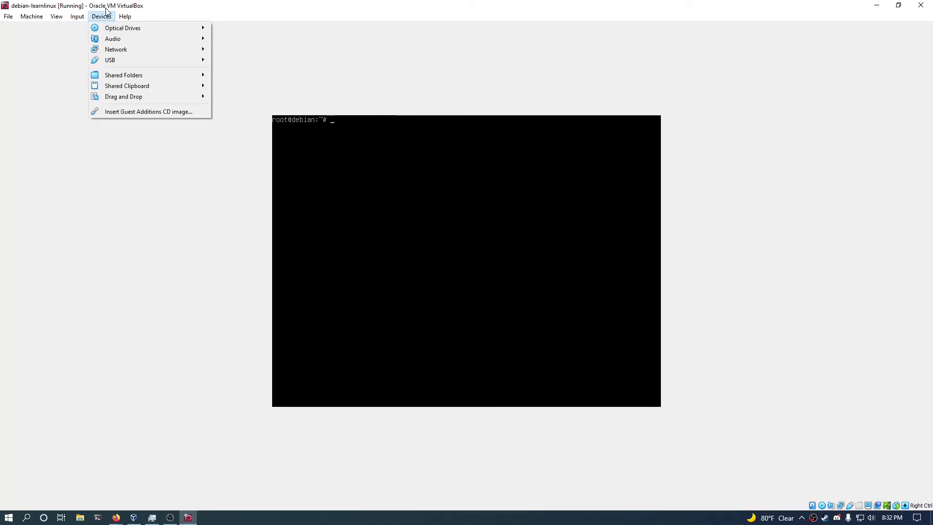
{"action": "left_click", "coordinate": [125, 109]}
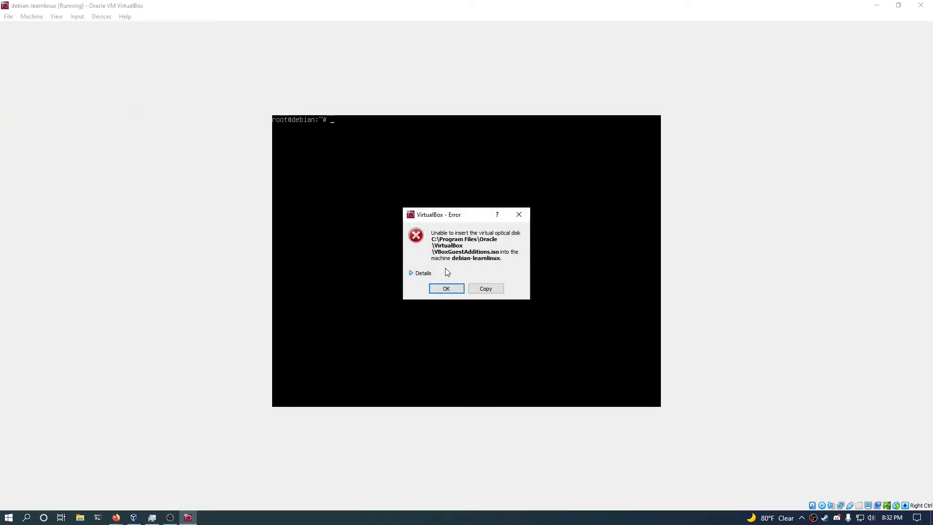
{"action": "left_click", "coordinate": [444, 288]}
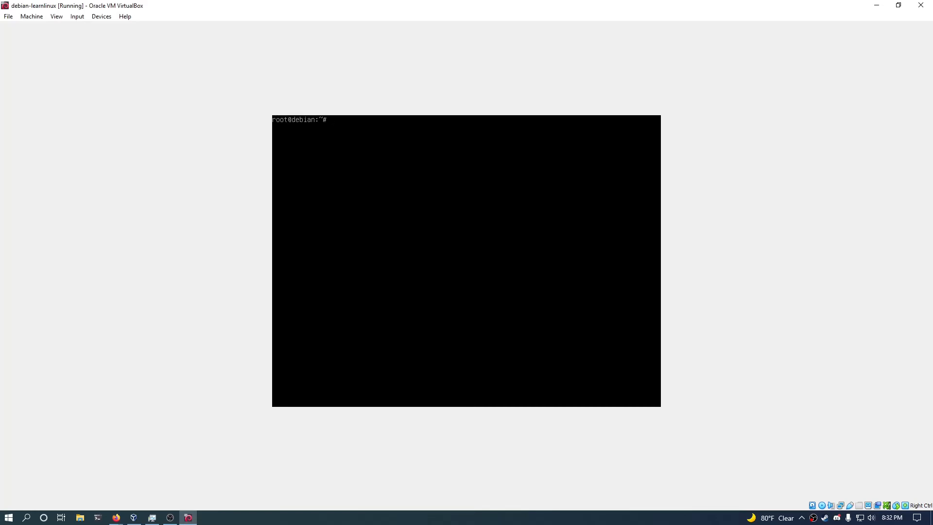
List block devices with lsblk, then mount /dev/sr0 on /mnt.
{"action": "type", "text": "sblk"}
{"action": "key", "text": "Return"}
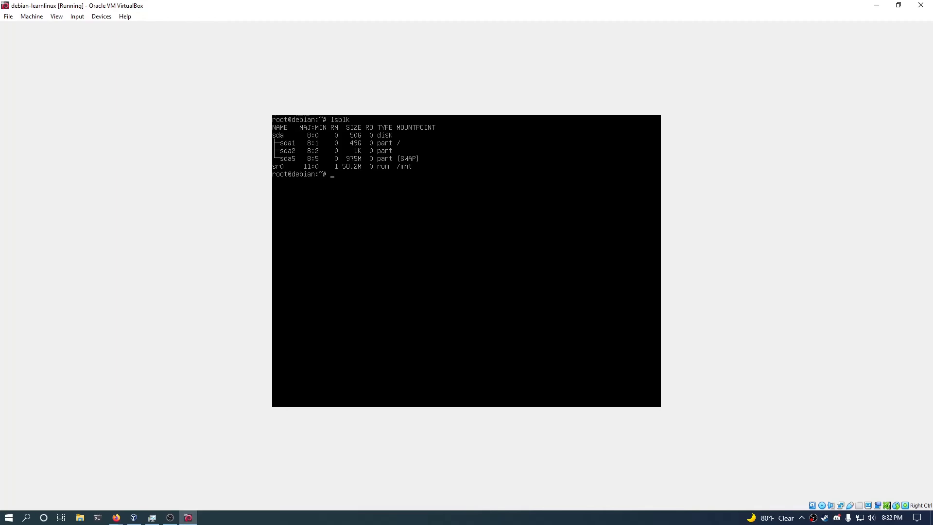
{"action": "type", "text": "mount"}
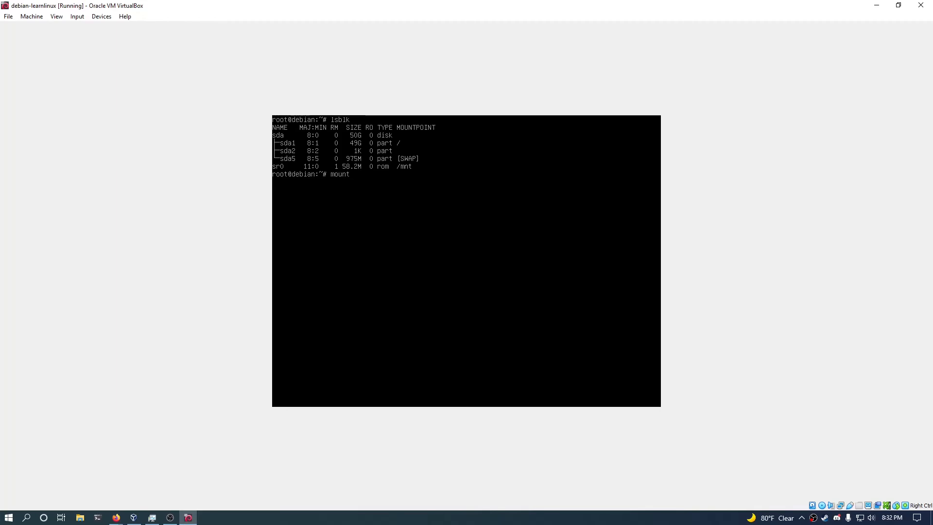
{"action": "type", "text": " /dev/sr0"}
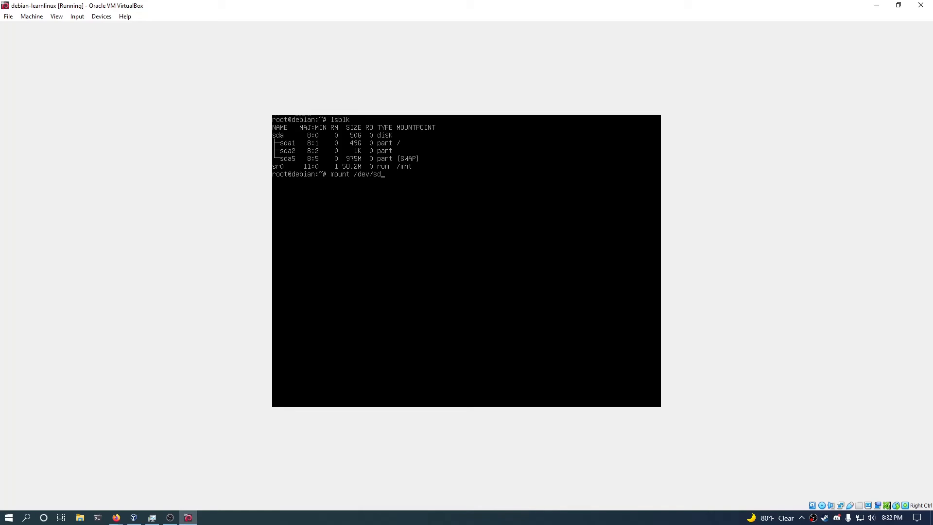
{"action": "type", "text": " /mnt"}
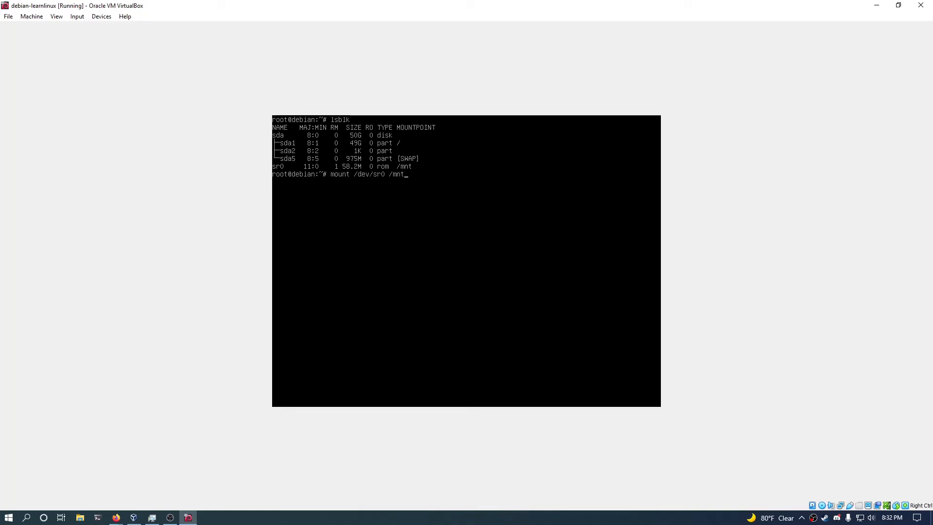
{"action": "key", "text": "Return"}
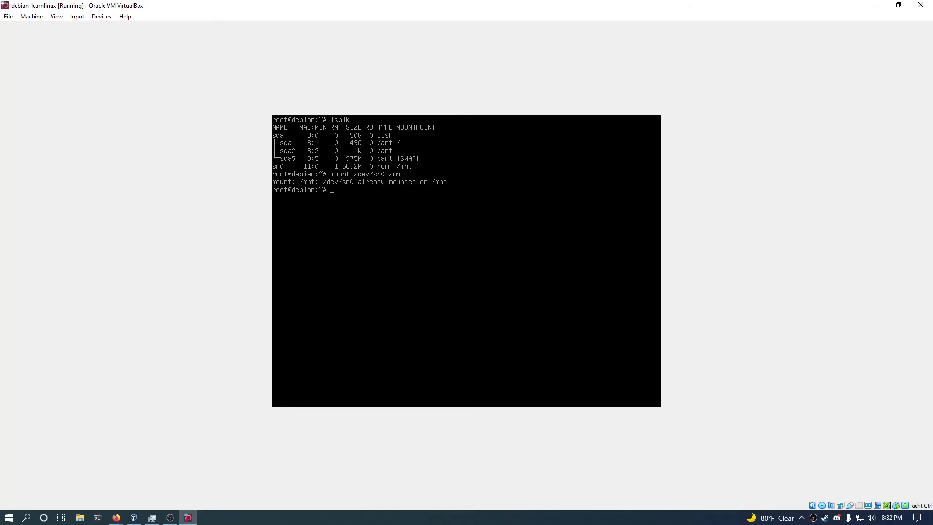
Change to /mnt, list VBoxLinuxAdditions.run there, and confirm kernel 5.10.0-8-amd64 with uname -r.
{"action": "type", "text": "cd /mnt"}
{"action": "key", "text": "Return"}
{"action": "type", "text": "ls"}
{"action": "key", "text": "Return"}
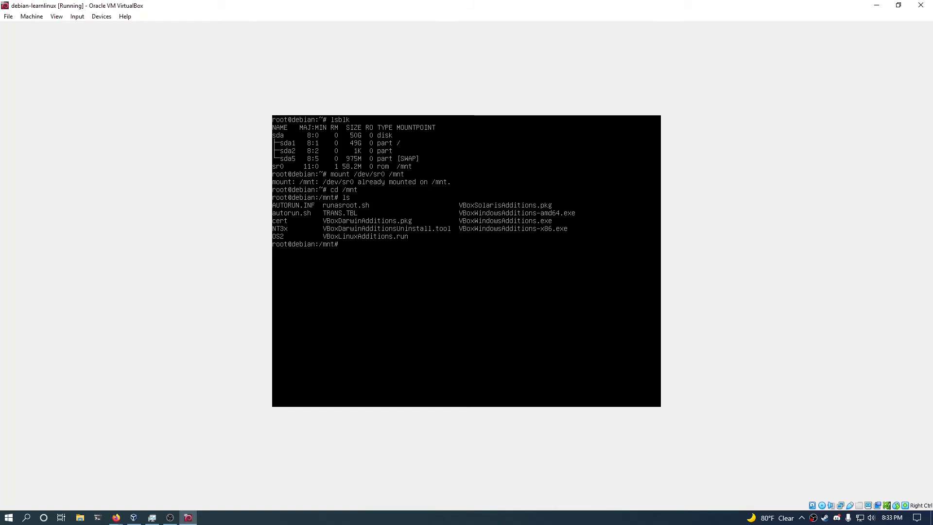
{"action": "type", "text": "uname -r"}
{"action": "key", "text": "Return"}
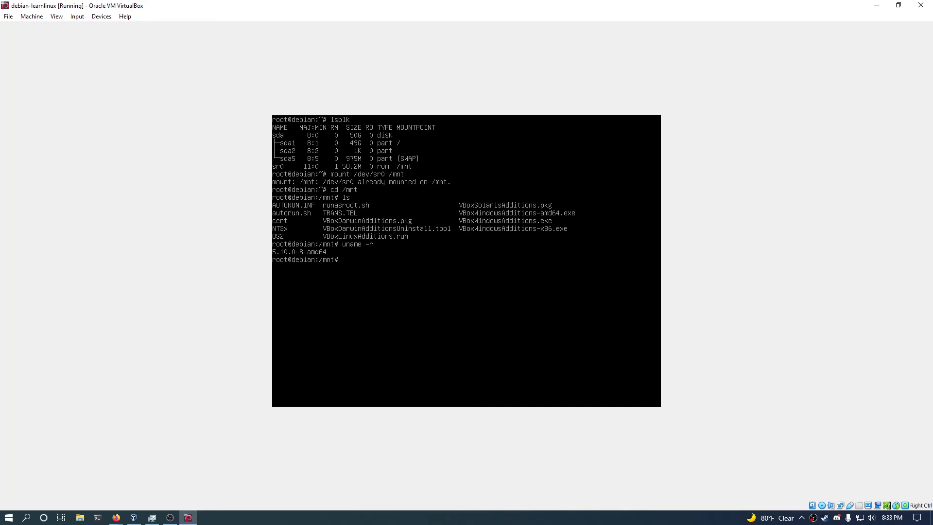
{"action": "type", "text": "apt search"}
Search linux-headers packages, piping the results through head to show only the first few.
{"action": "type", "text": "inux-headers"}
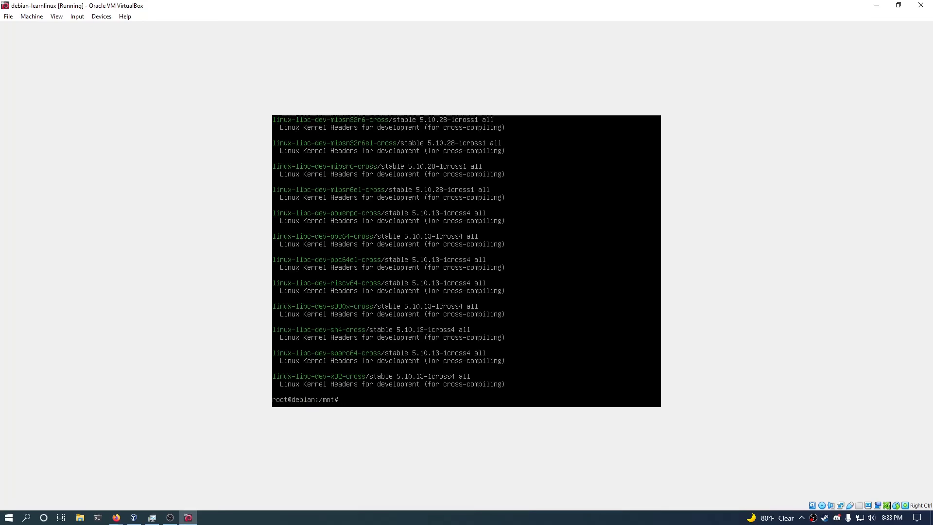
{"action": "type", "text": "lear"}
{"action": "key", "text": "Return"}
{"action": "key", "text": "Up"}
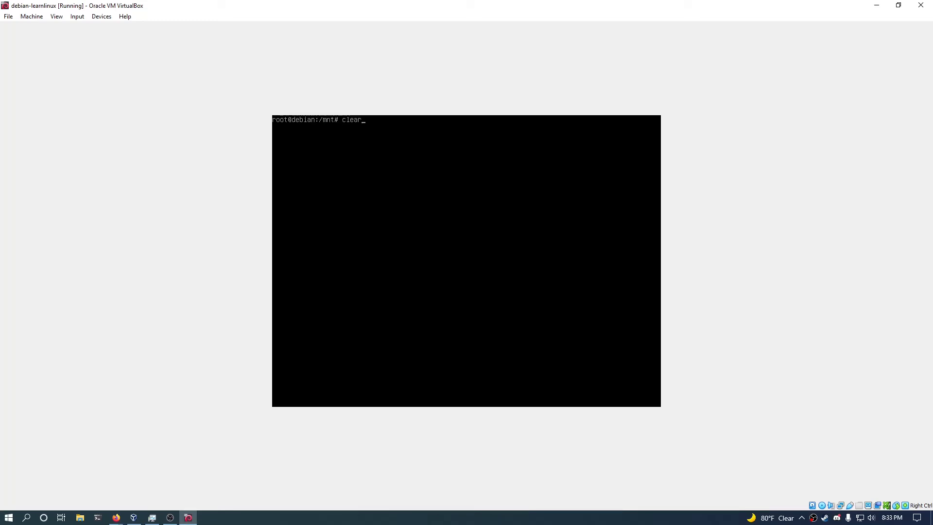
{"action": "key", "text": "Up"}
{"action": "type", "text": "| head"}
{"action": "key", "text": "Return"}
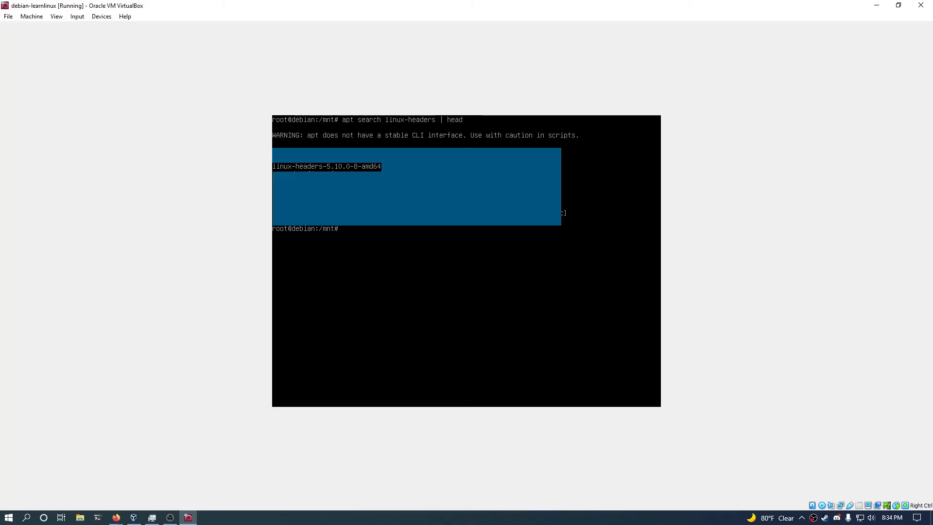
Recheck the kernel and install linux-headers-5.10.0-8-amd64, then clear the screen.
{"action": "type", "text": "uname -r"}
{"action": "key", "text": "Return"}
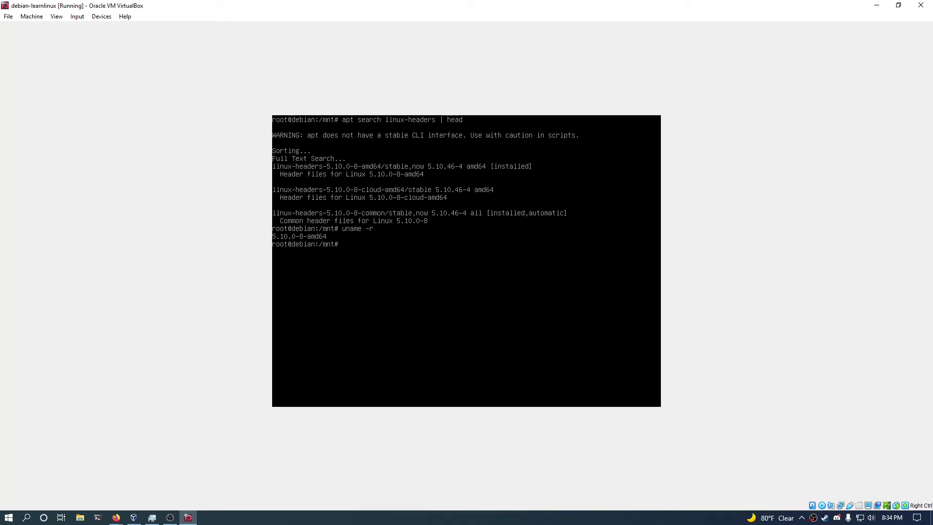
{"action": "type", "text": "apt install linux-headers-5.10.0-8-amd64"}
{"action": "key", "text": "Return"}
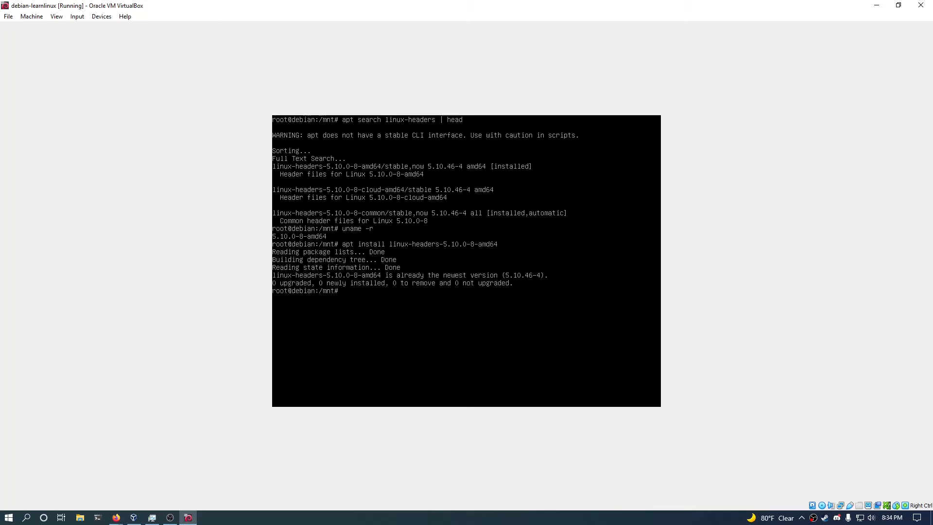
{"action": "key", "text": "ctrl+l"}
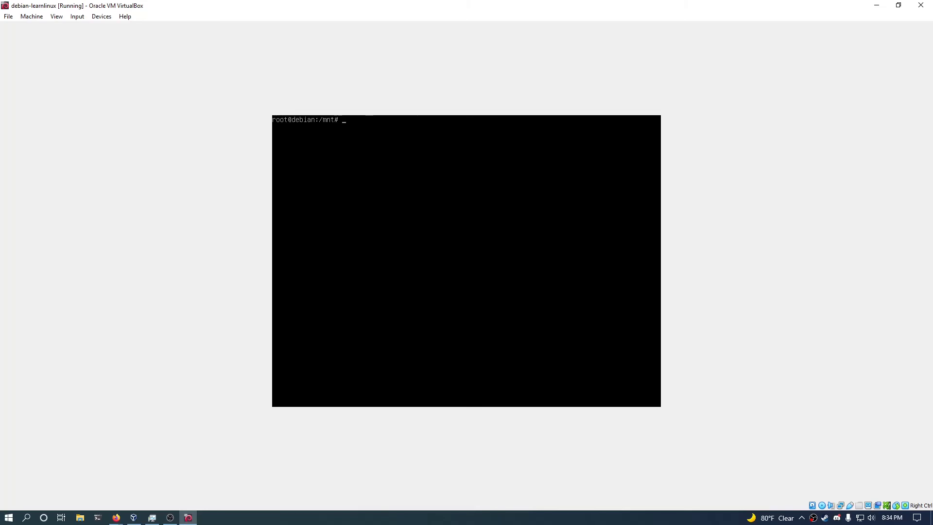
Go to /mnt, confirm it with pwd, and list the Guest Additions files.
{"action": "type", "text": "ls"}
{"action": "key", "text": "Return"}
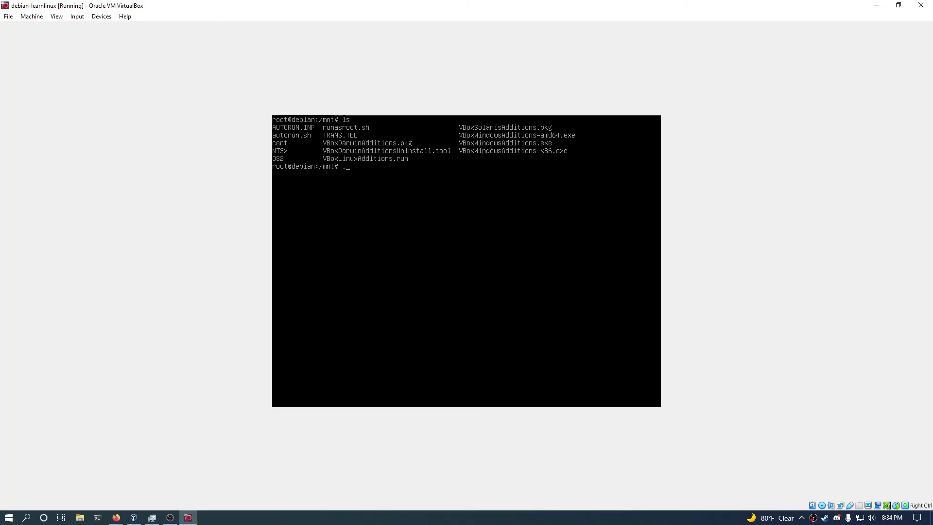
{"action": "type", "text": "./"}
{"action": "key", "text": "BackSpace"}
{"action": "key", "text": "BackSpace"}
{"action": "type", "text": "cd /mnt"}
{"action": "key", "text": "Return"}
{"action": "type", "text": "pwd"}
{"action": "key", "text": "Return"}
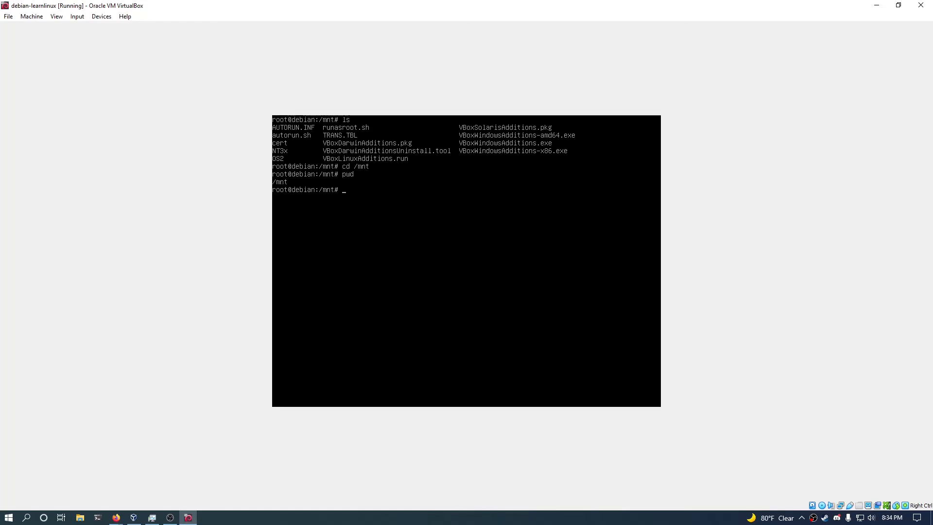
{"action": "type", "text": "ls"}
{"action": "key", "text": "Return"}
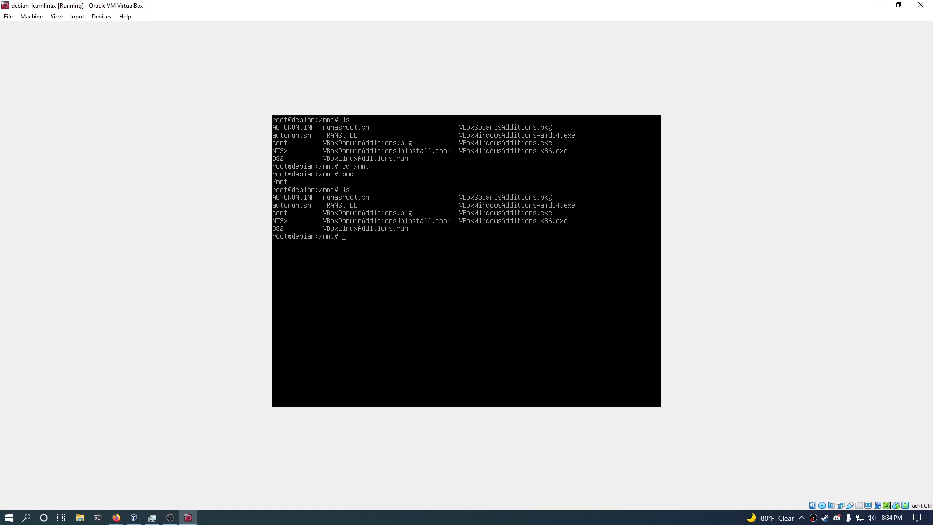
Run ./VBoxLinuxAdditions.run, which reports gcc, make and perl are missing.
{"action": "type", "text": "./VBoxLinuxAdditions.Ru"}
{"action": "key", "text": "BackSpace"}
{"action": "key", "text": "BackSpace"}
{"action": "type", "text": "run"}
{"action": "key", "text": "Return"}
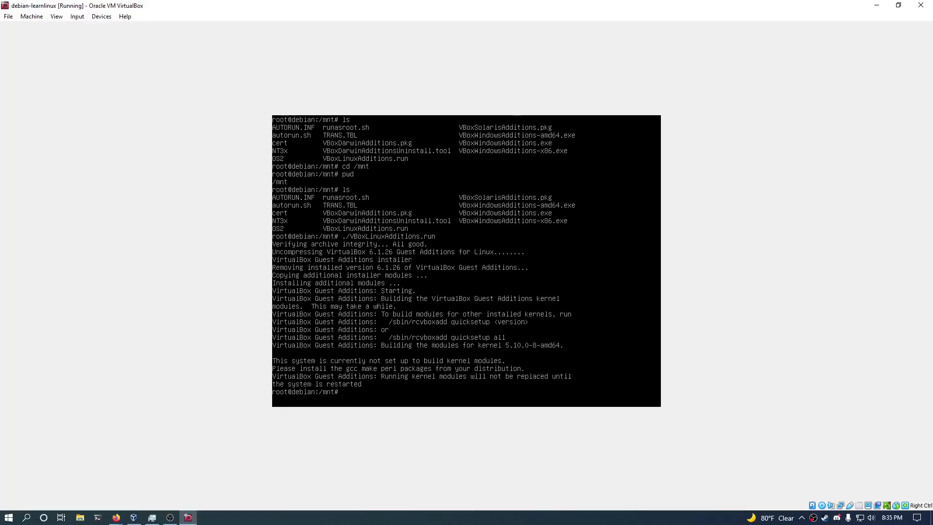
Install build-essential, then rerun VBoxLinuxAdditions.run to build the kernel modules.
{"action": "type", "text": "apt install build-e"}
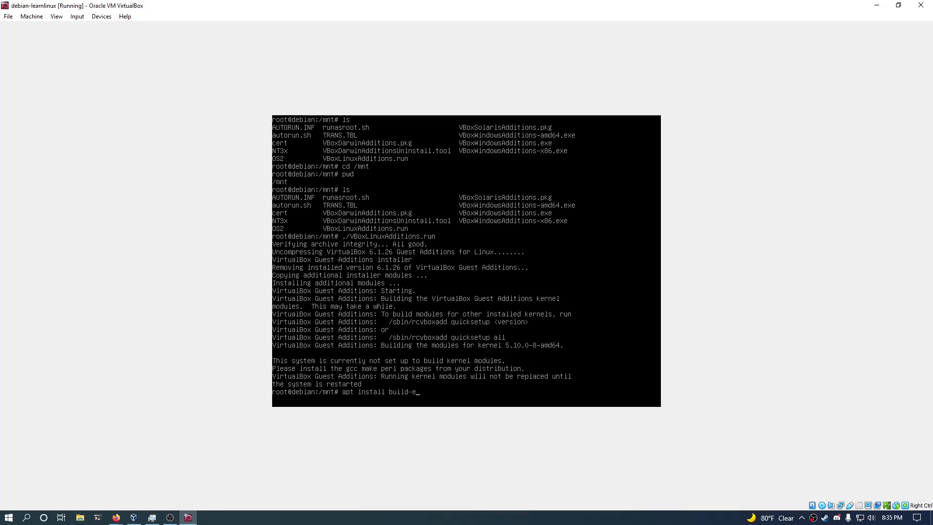
{"action": "type", "text": "ssentials"}
{"action": "key", "text": "Return"}
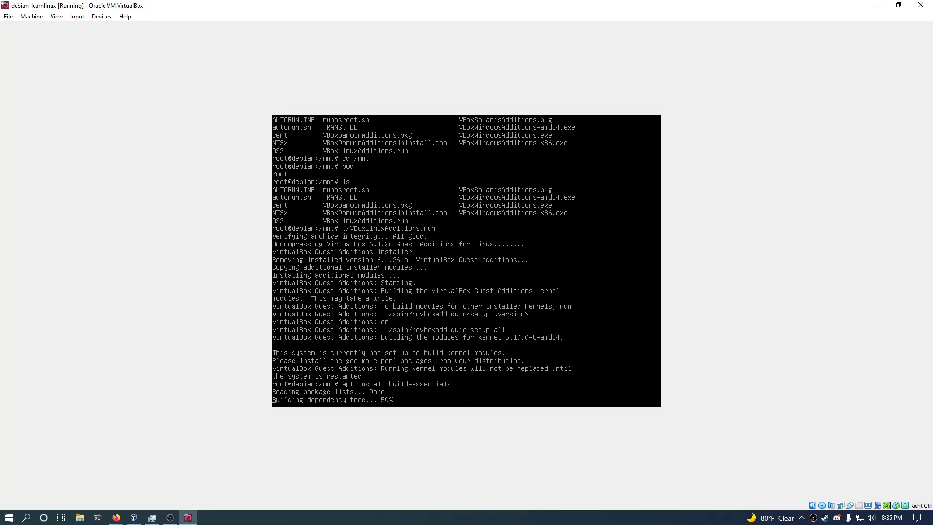
{"action": "key", "text": "Up"}
{"action": "key", "text": "BackSpace"}
{"action": "key", "text": "Return"}
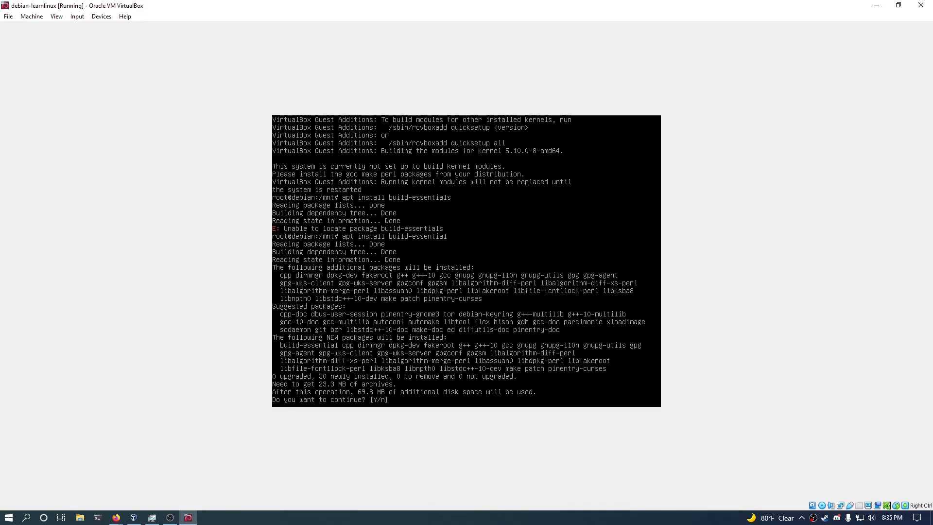
{"action": "key", "text": "Return"}
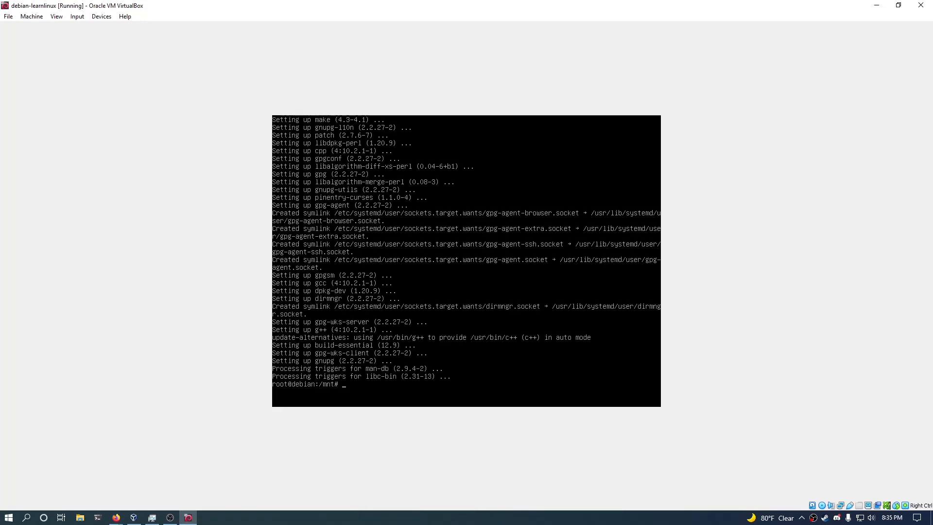
{"action": "key", "text": "Up"}
{"action": "key", "text": "Up"}
{"action": "key", "text": "Return"}
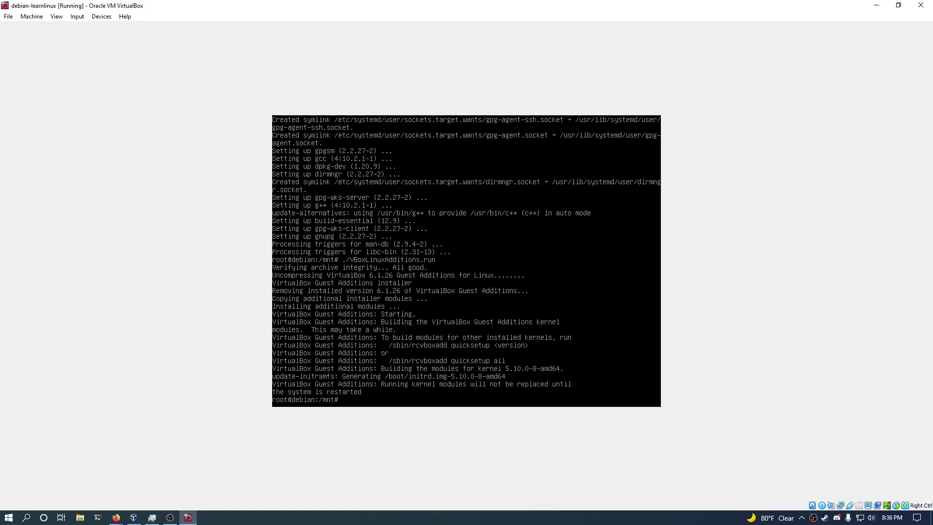
Reboot the Debian guest, booting the default GRUB entry immediately.
{"action": "type", "text": "reboot"}
{"action": "key", "text": "Return"}
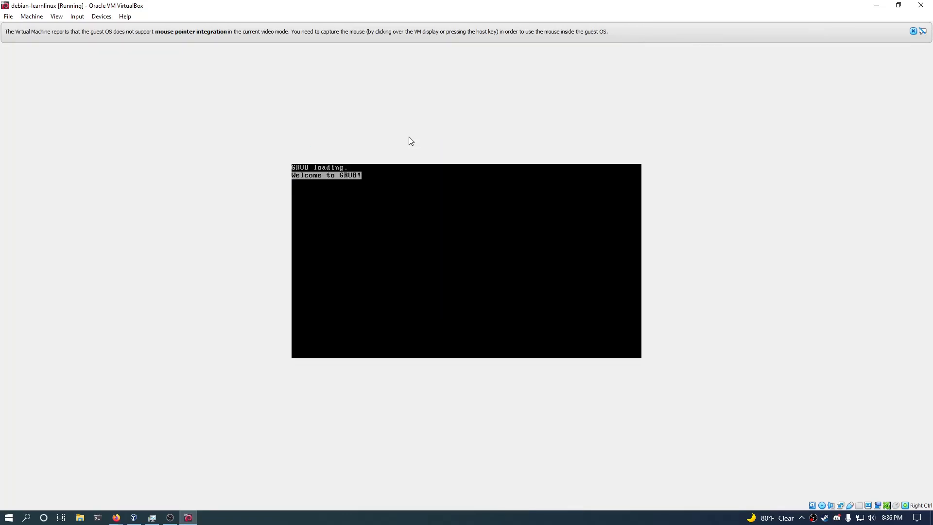
{"action": "key", "text": "Return"}
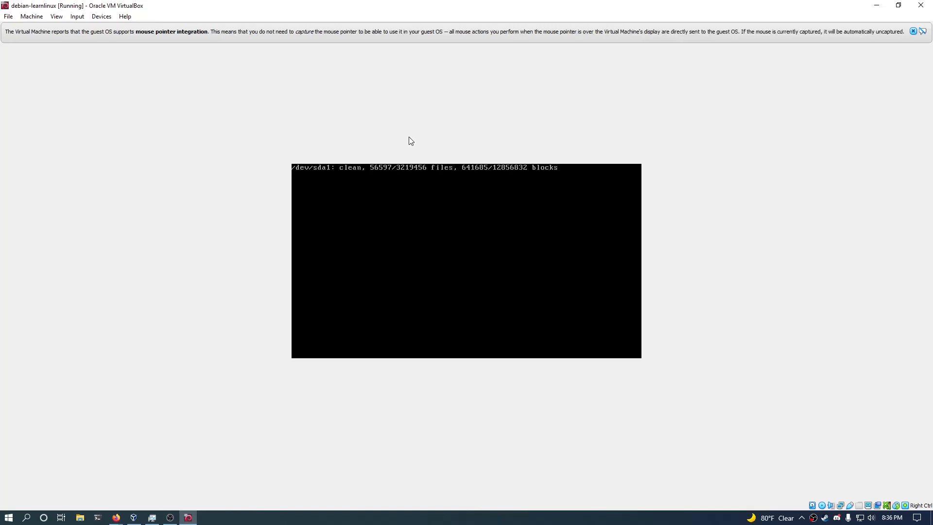
Look through the VM's device and view menus without changing anything.
{"action": "left_click", "coordinate": [78, 16]}
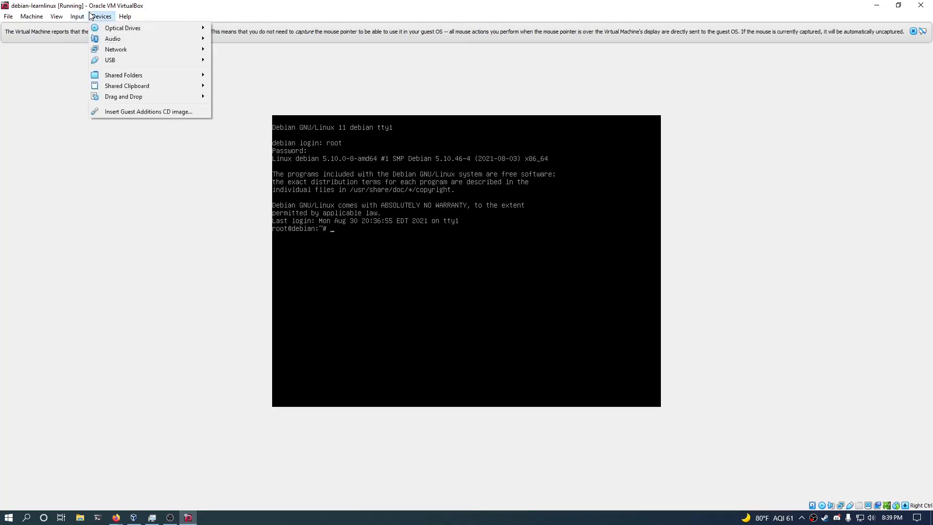
{"action": "left_click", "coordinate": [90, 16]}
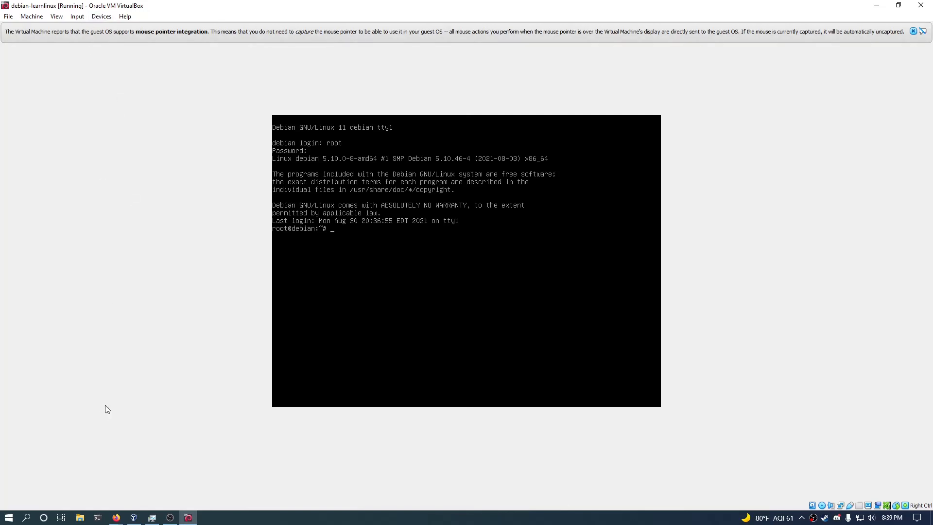
{"action": "left_click", "coordinate": [93, 16]}
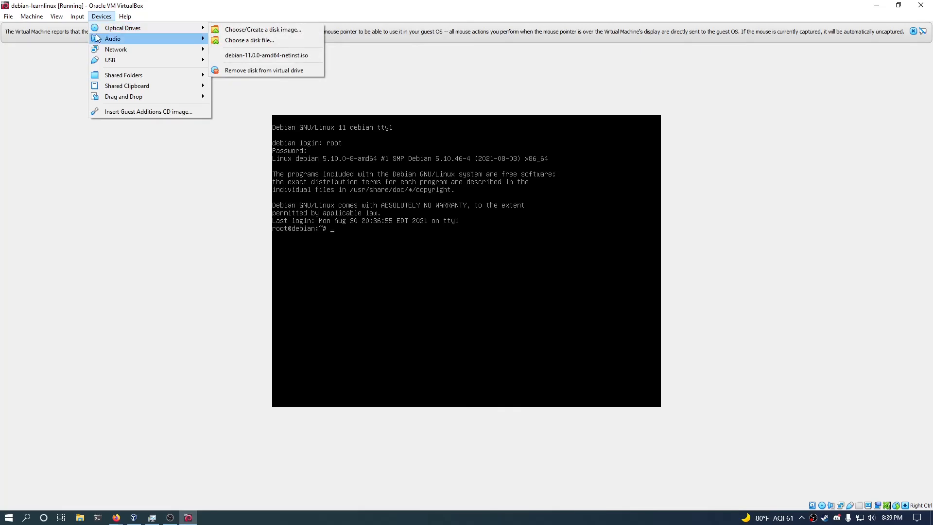
{"action": "mouse_move", "coordinate": [97, 38]}
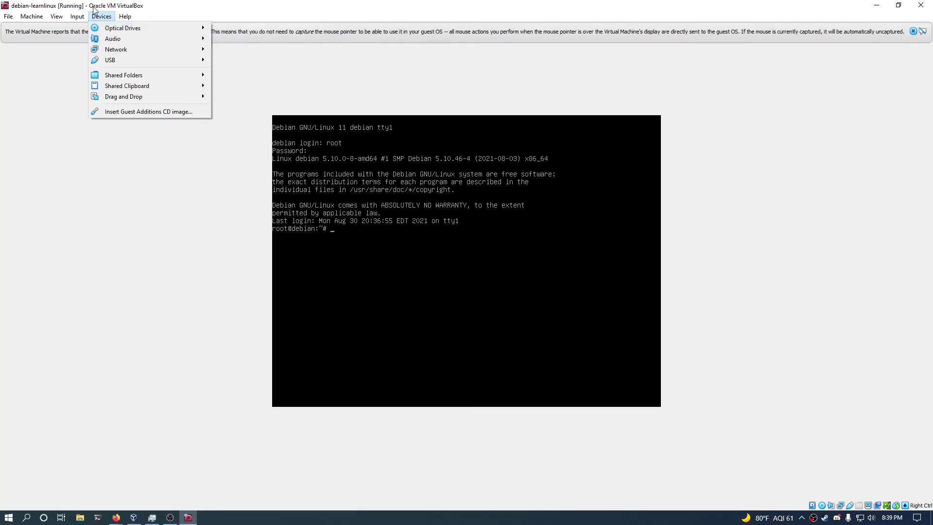
{"action": "left_click", "coordinate": [80, 45]}
{"action": "left_click", "coordinate": [50, 18]}
{"action": "mouse_move", "coordinate": [33, 19]}
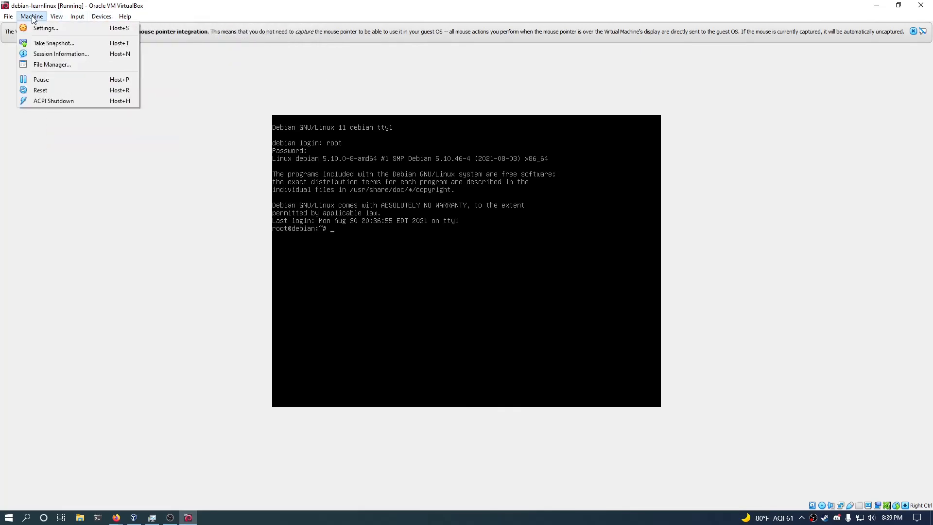
{"action": "mouse_move", "coordinate": [108, 17]}
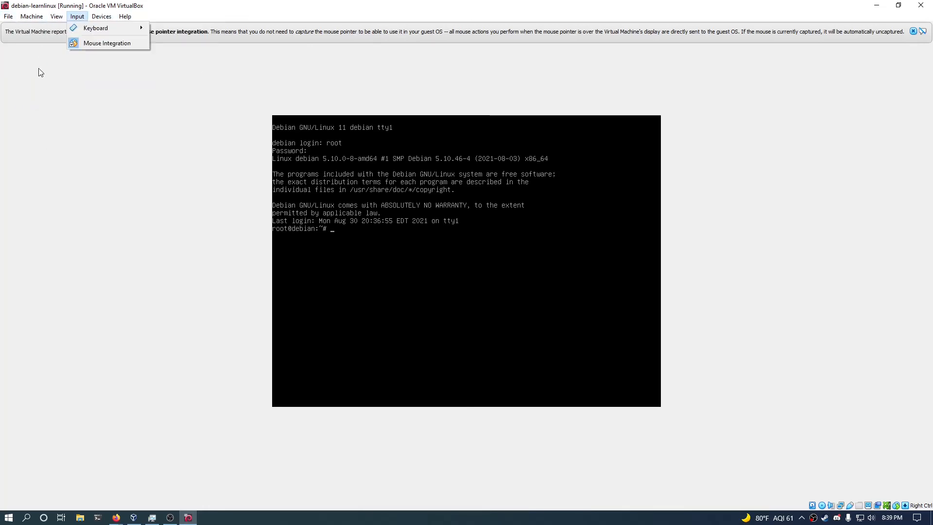
{"action": "left_click", "coordinate": [38, 68]}
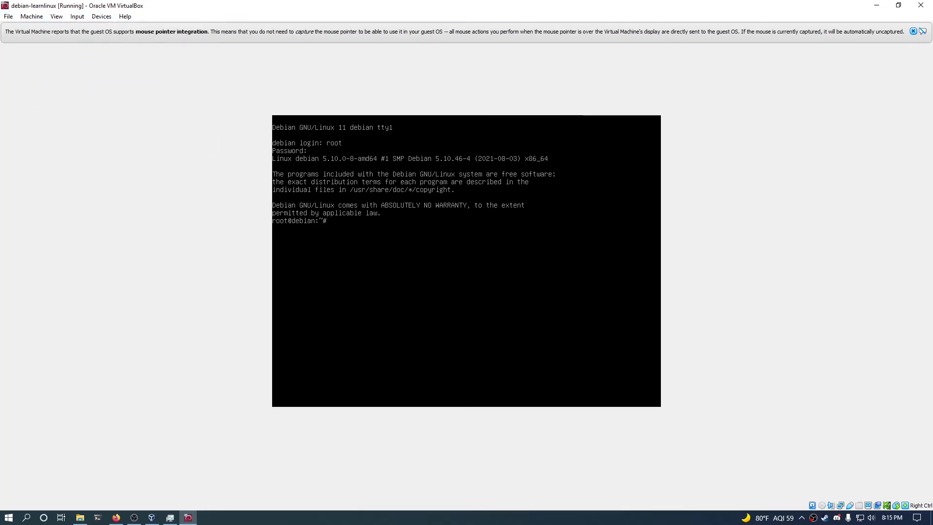